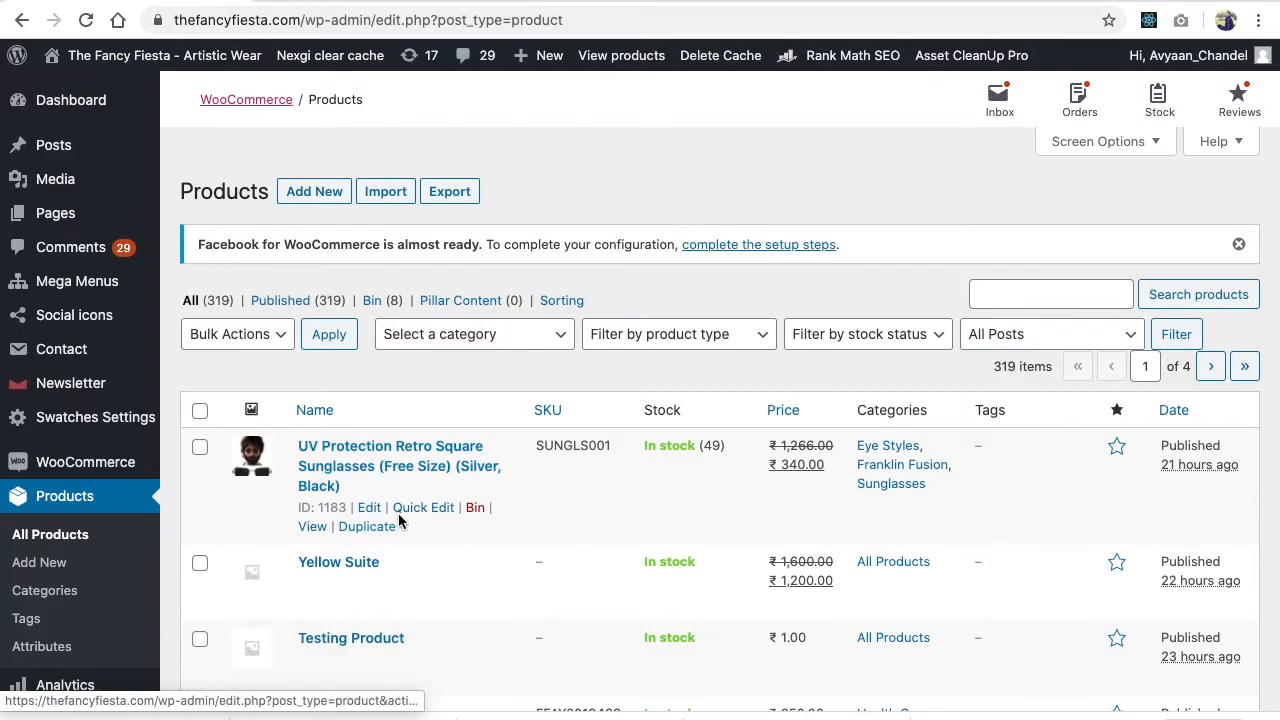
View the store page of the UV Protection Retro Square Sunglasses and return to the product list
click(315, 528)
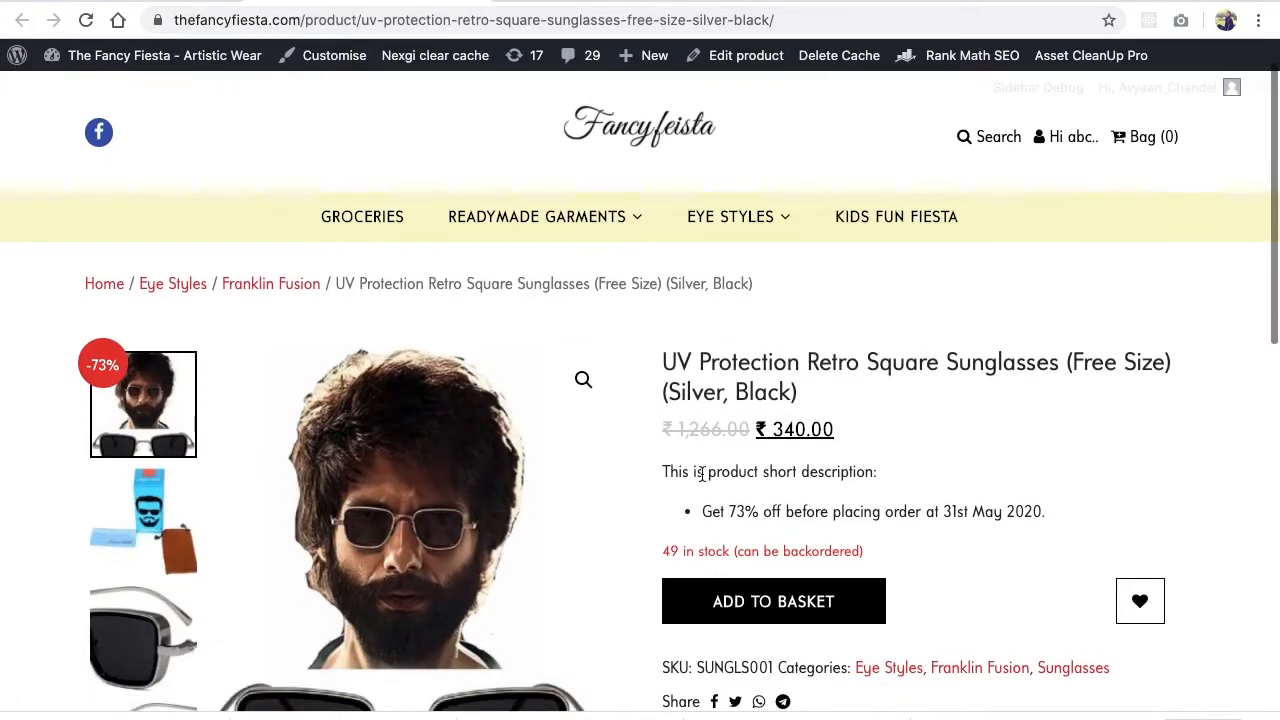
scroll(688, 498, down, 1)
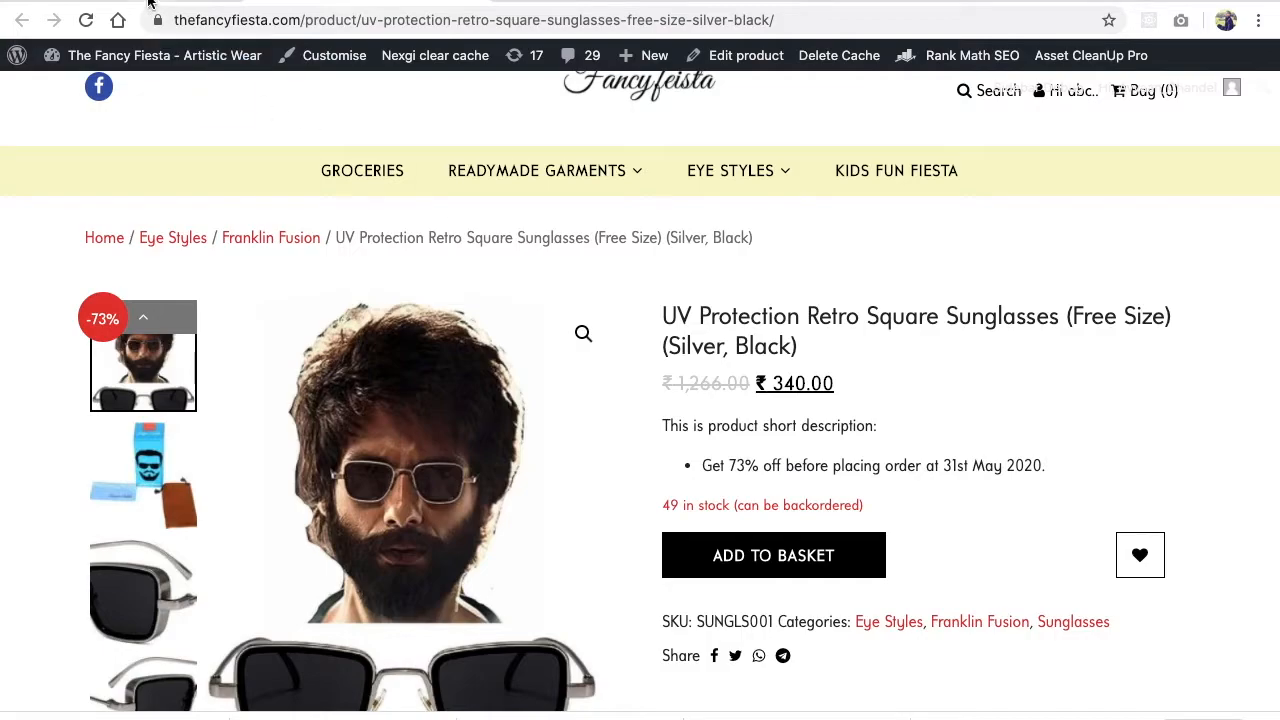
click(22, 20)
Duplicate the UV Protection Retro Square Sunglasses product as a new draft
scroll(340, 445, down, 1)
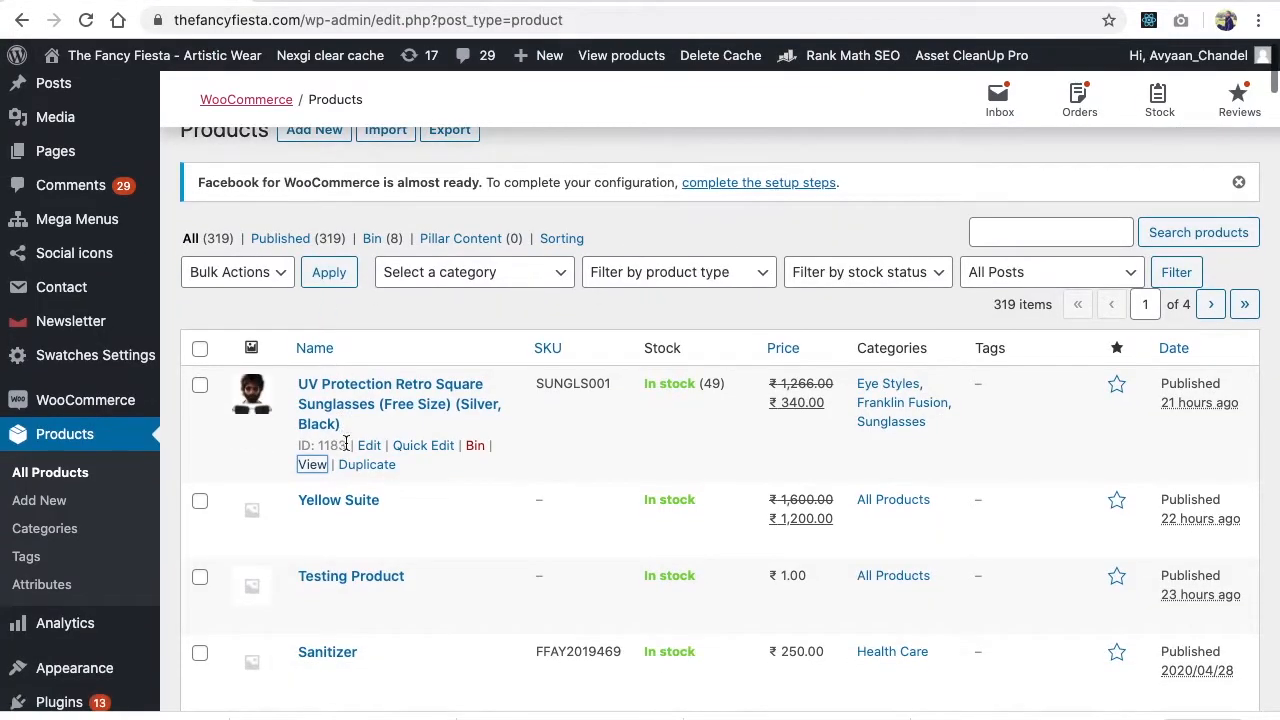
click(367, 465)
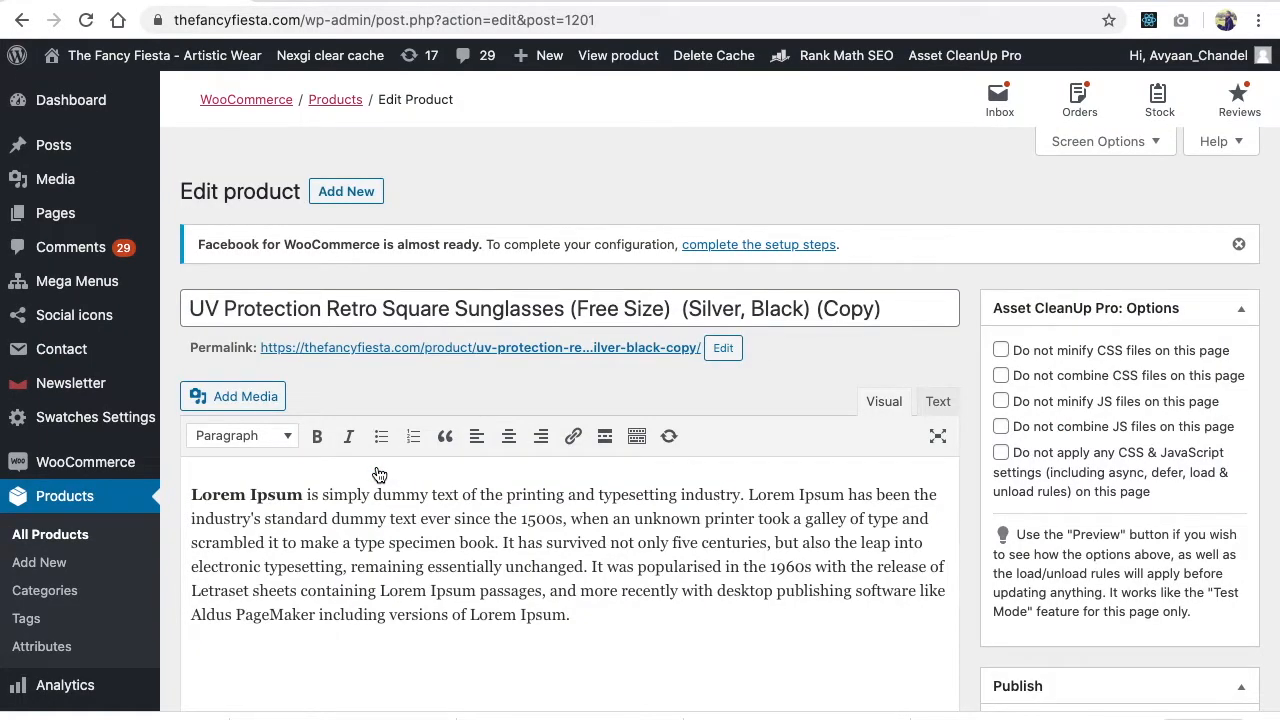
scroll(379, 474, down, 1)
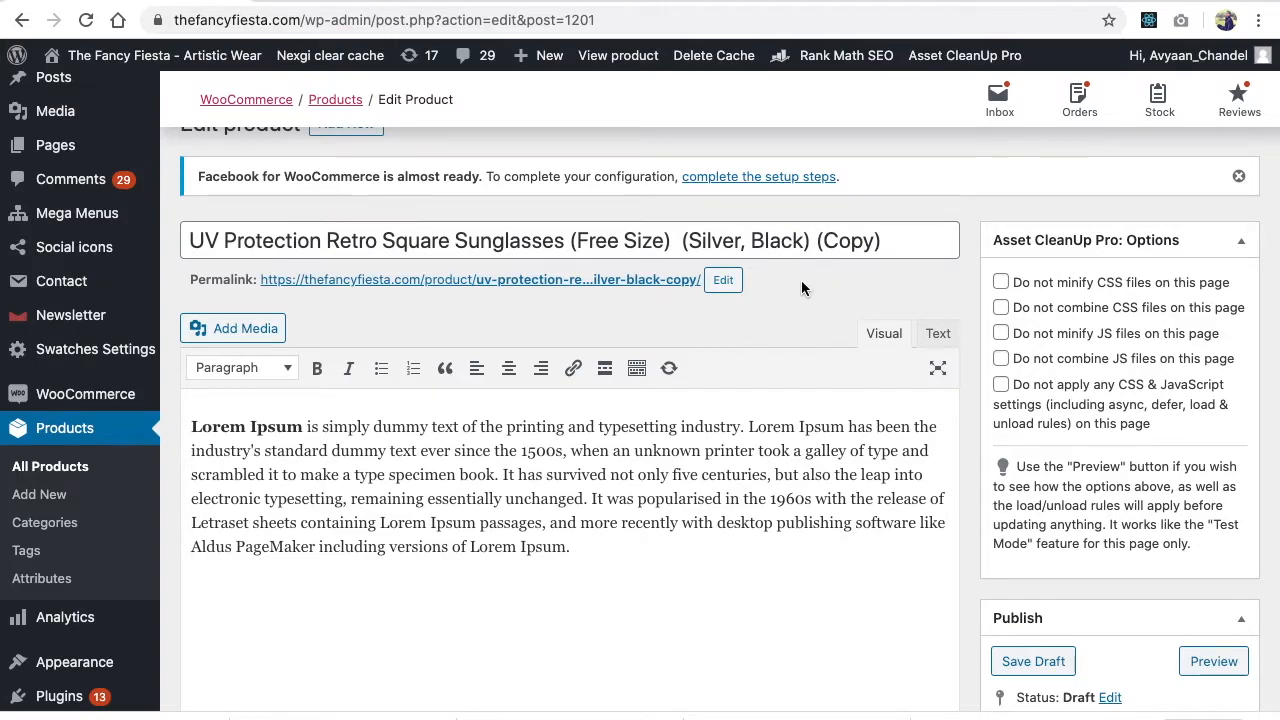
Preview the duplicated sunglasses draft and check its title, price and images on the store page
click(817, 240)
scroll(610, 340, down, 2)
click(1208, 569)
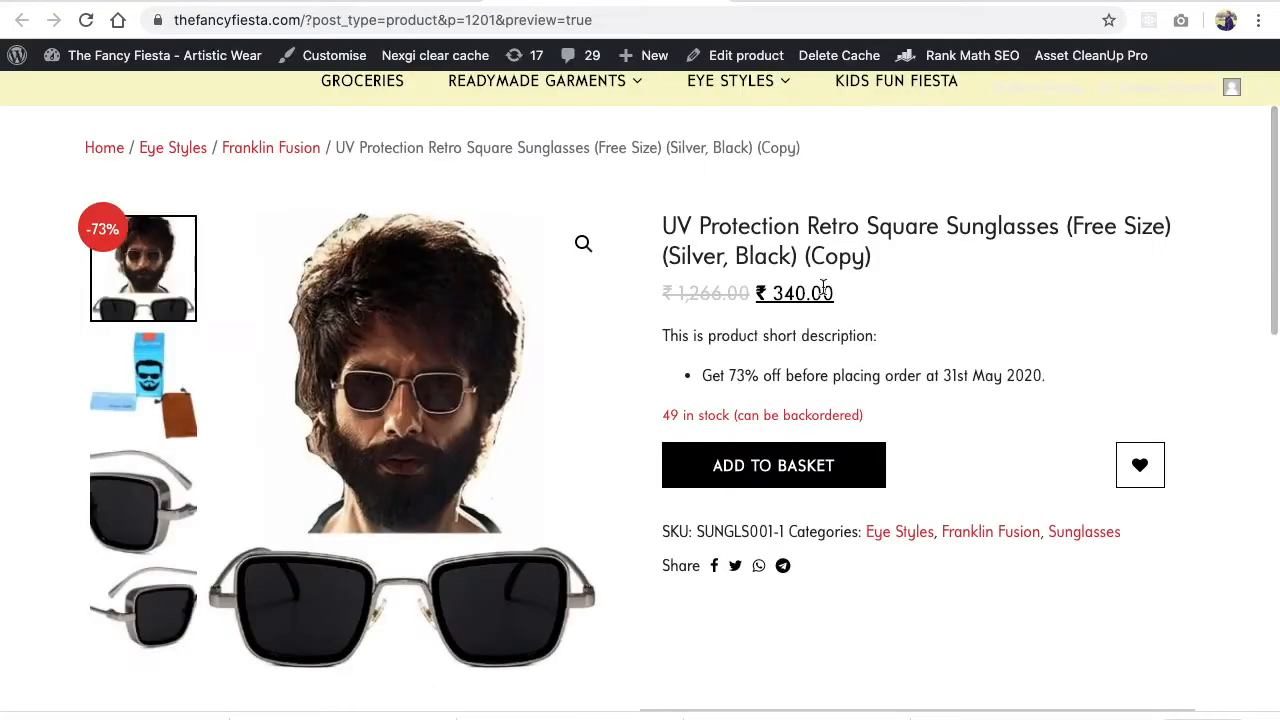
double_click(826, 258)
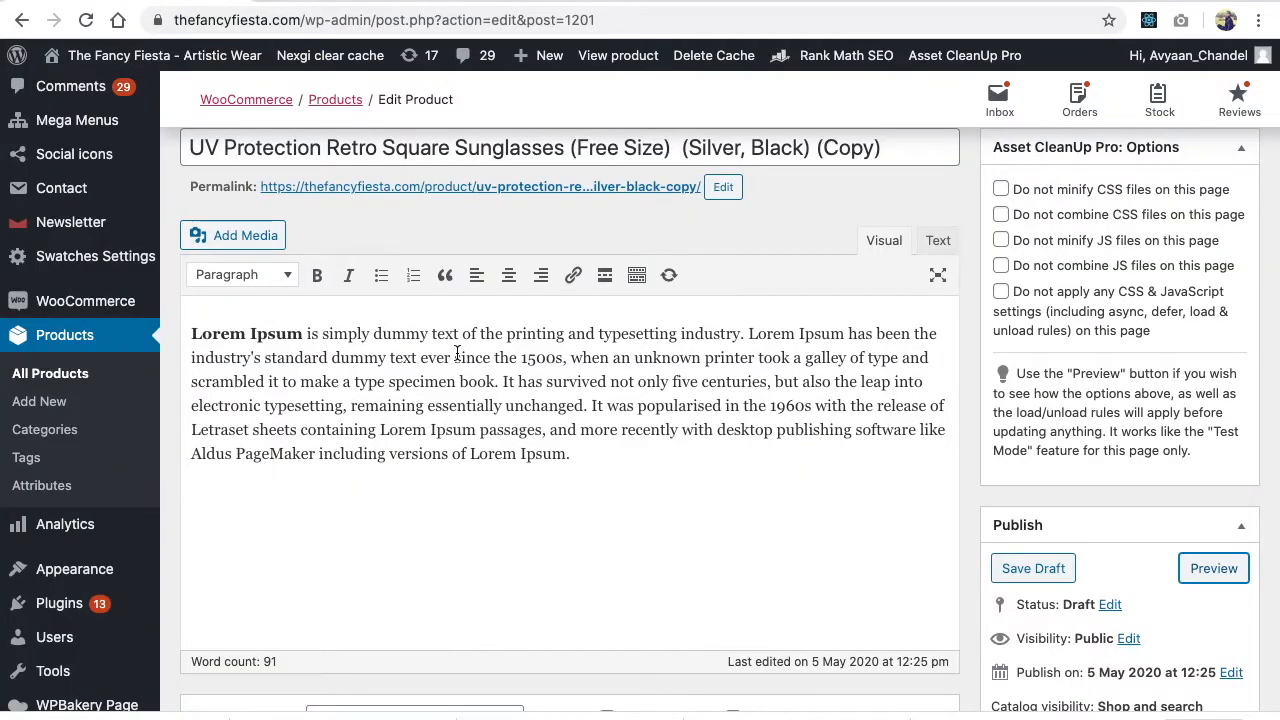
Change the copied product's type to Variable product and publish it
scroll(394, 204, down, 6)
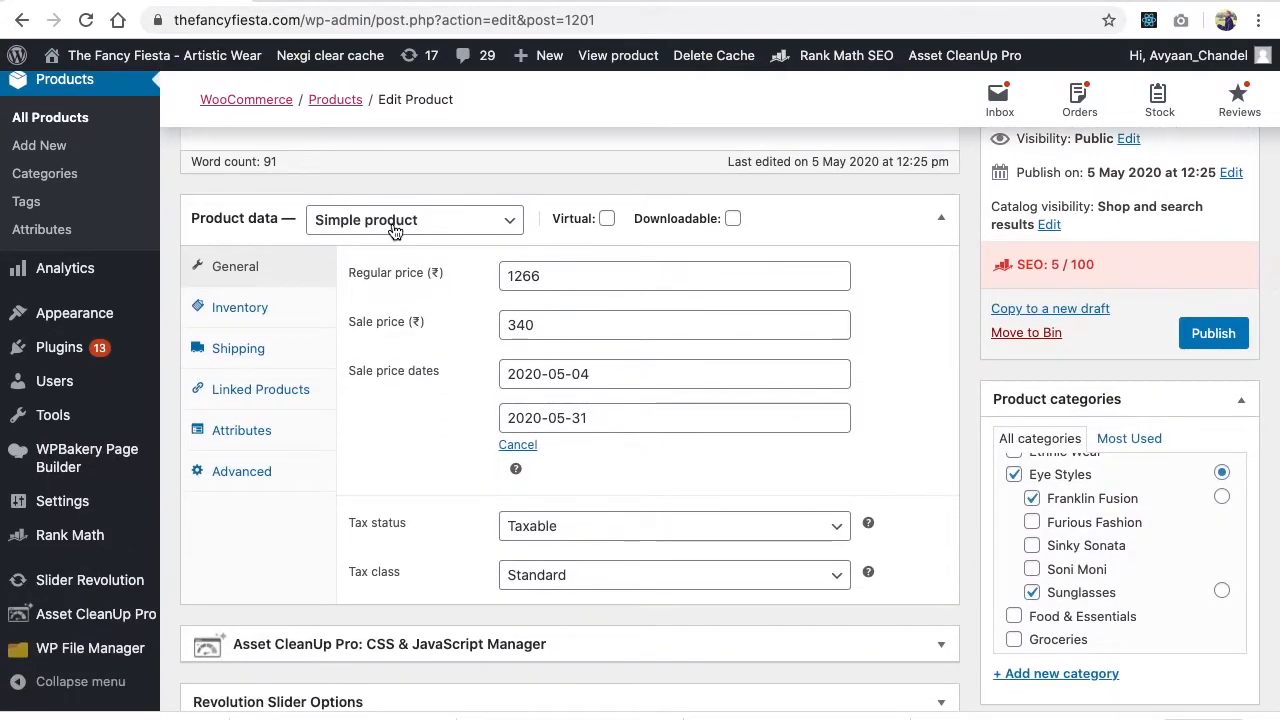
click(396, 224)
click(394, 280)
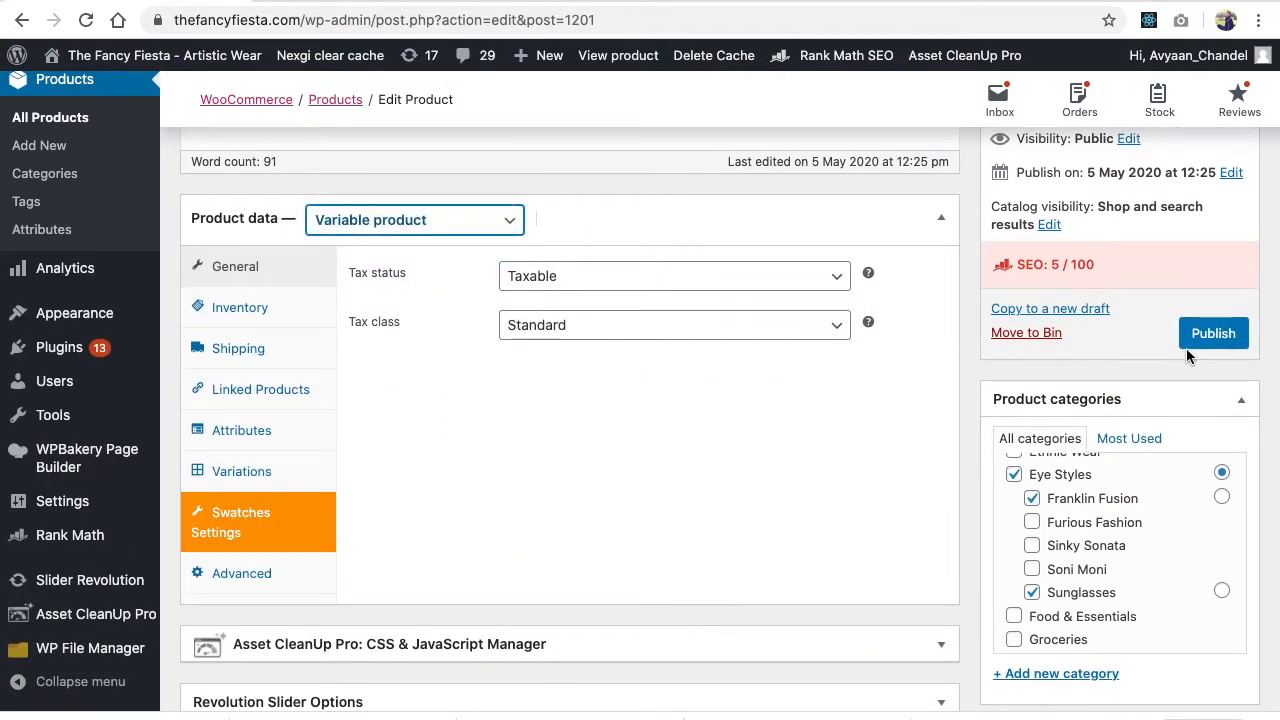
click(1213, 335)
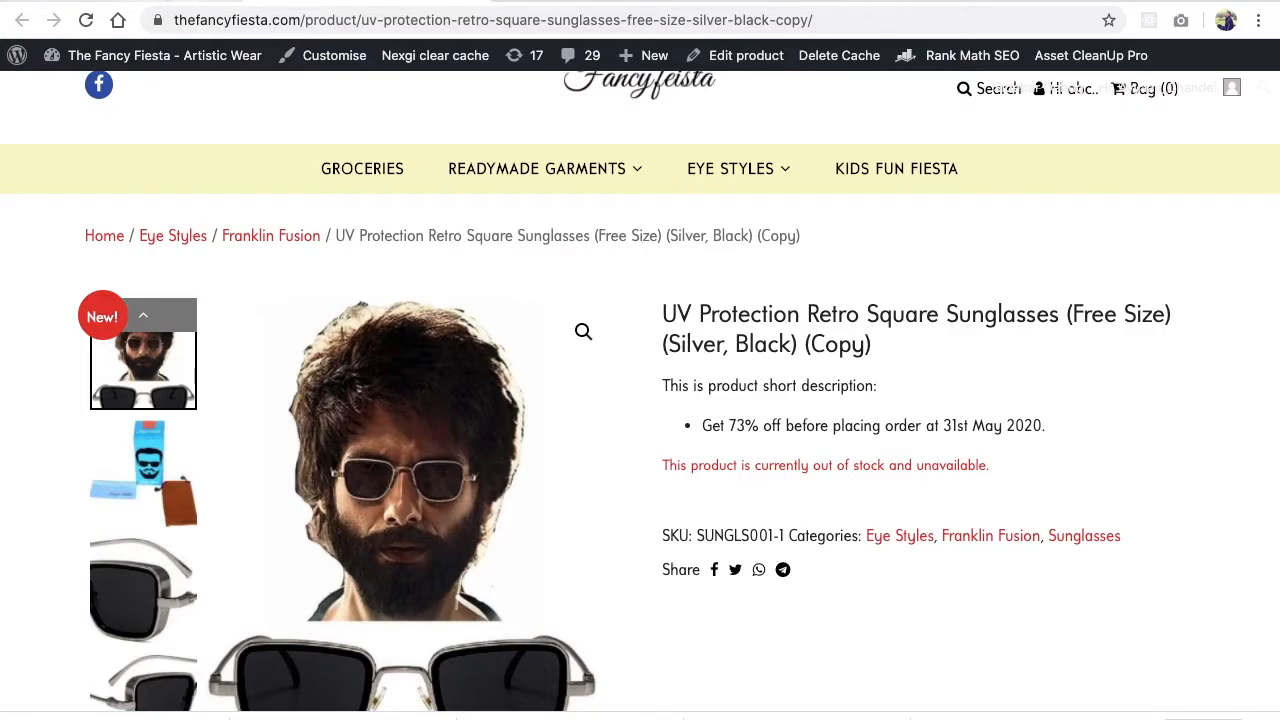
Return to the product editor and review the copied product's inventory settings
click(158, 1)
scroll(385, 391, down, 3)
scroll(384, 389, down, 5)
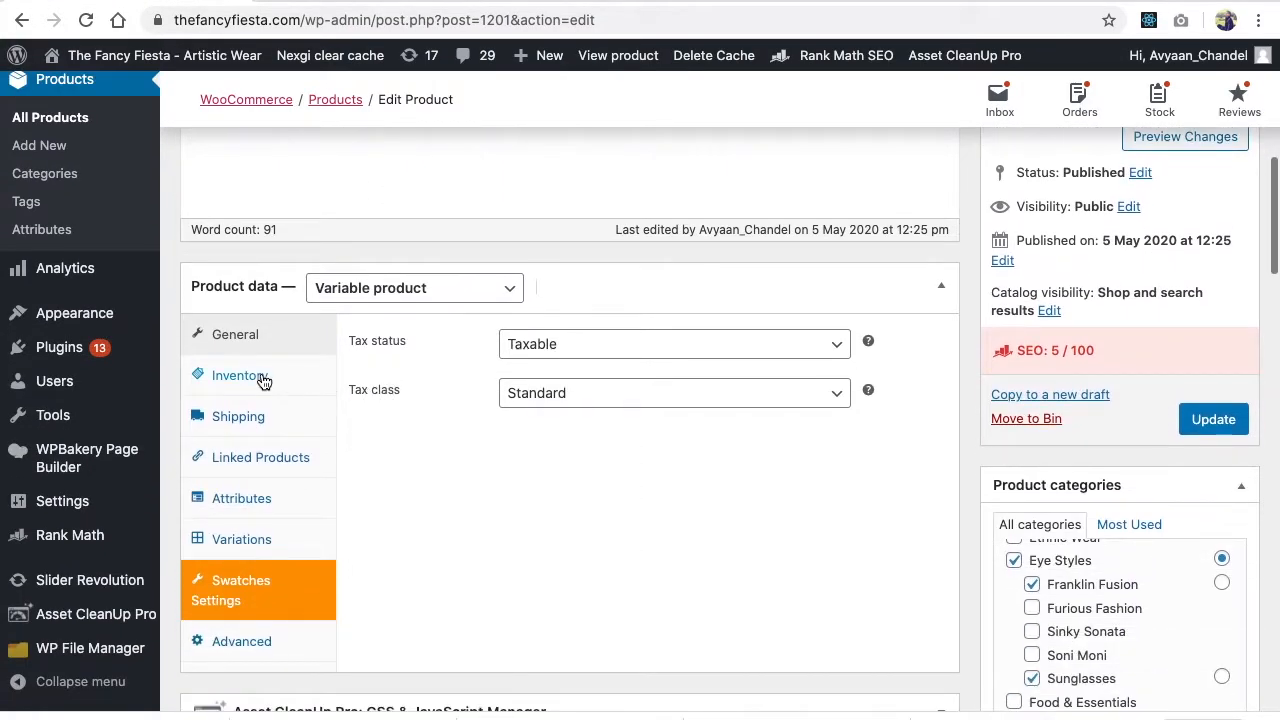
click(260, 378)
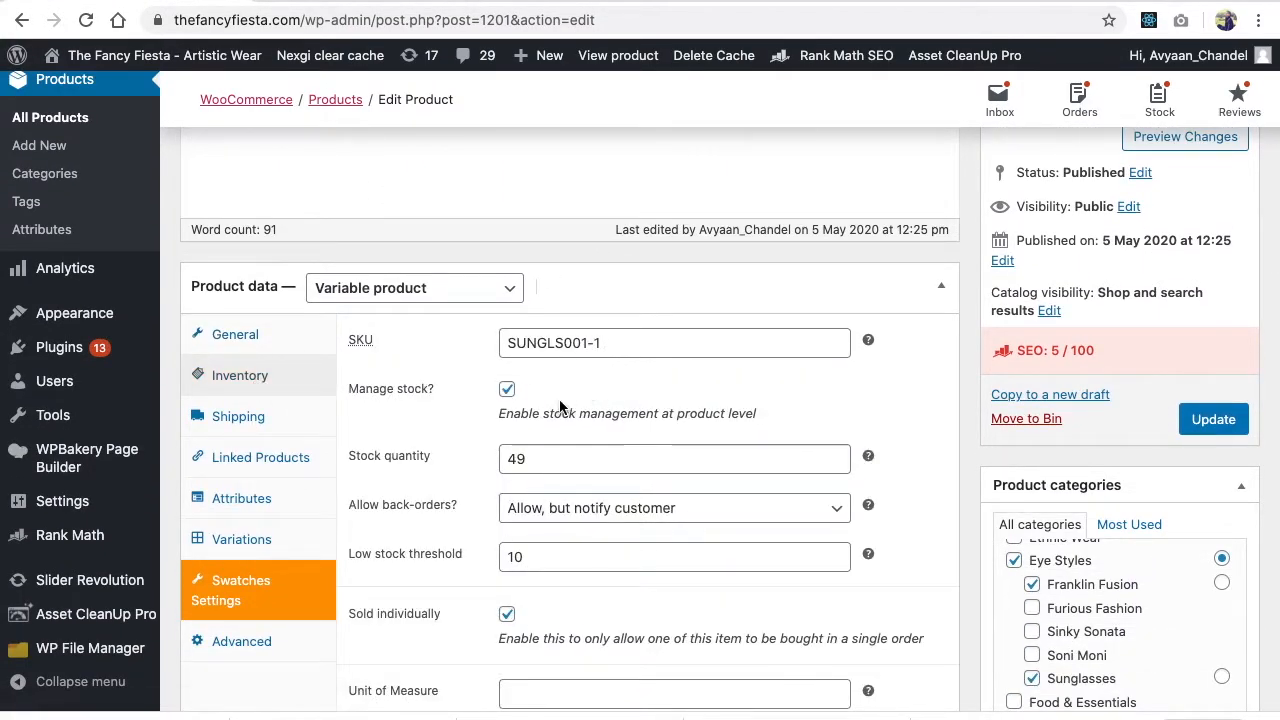
Add the COLOR attribute to the copied sunglasses product
click(249, 497)
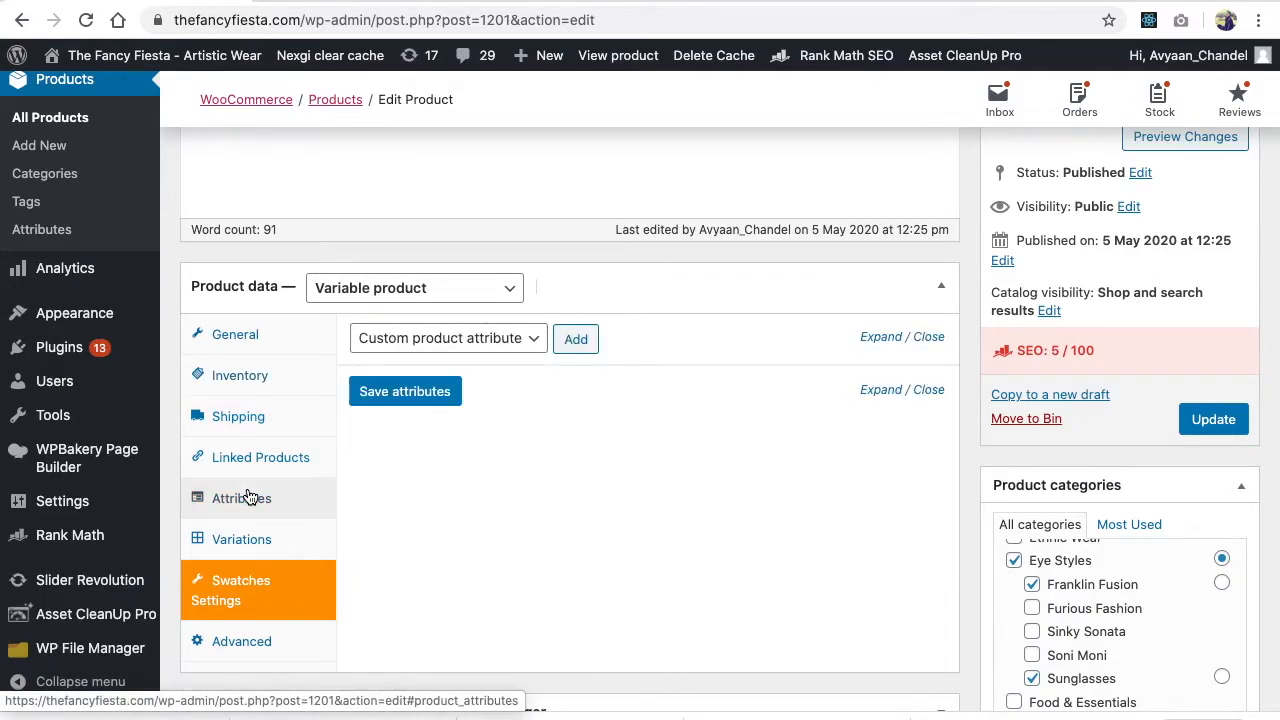
click(400, 338)
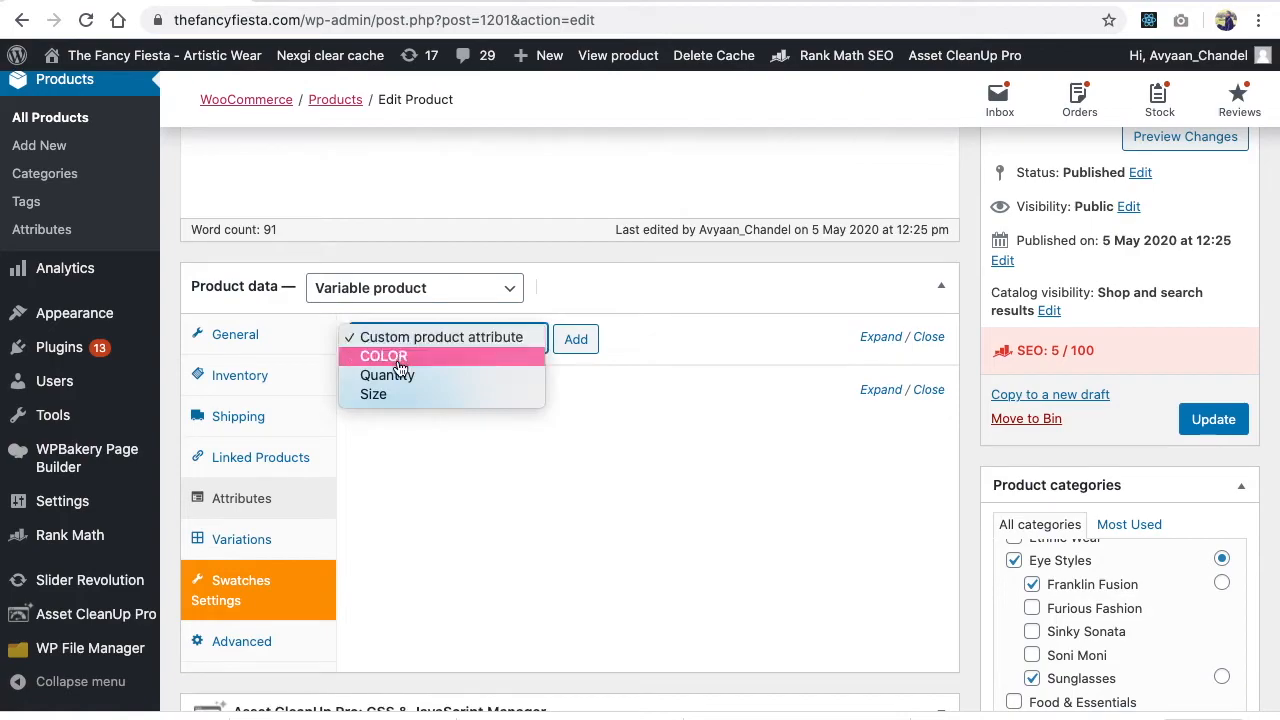
click(400, 358)
click(572, 341)
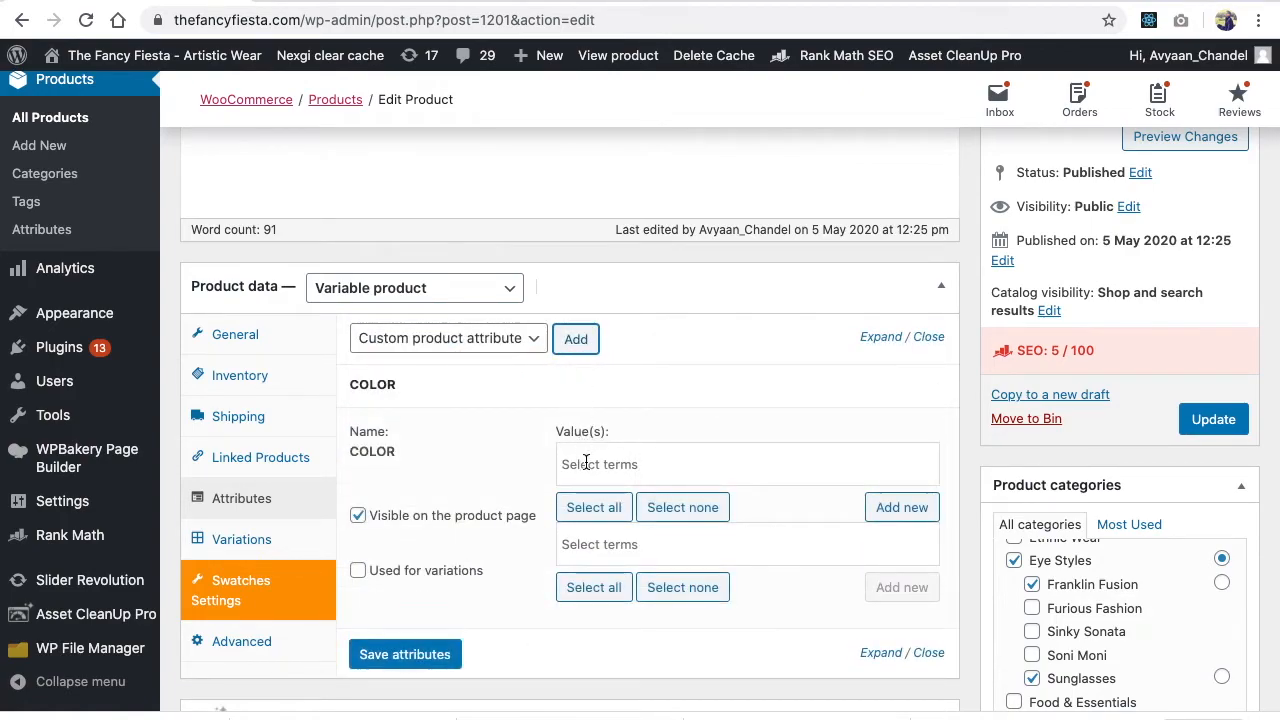
Assign the terms Black and Silver to the product's COLOR attribute
click(586, 464)
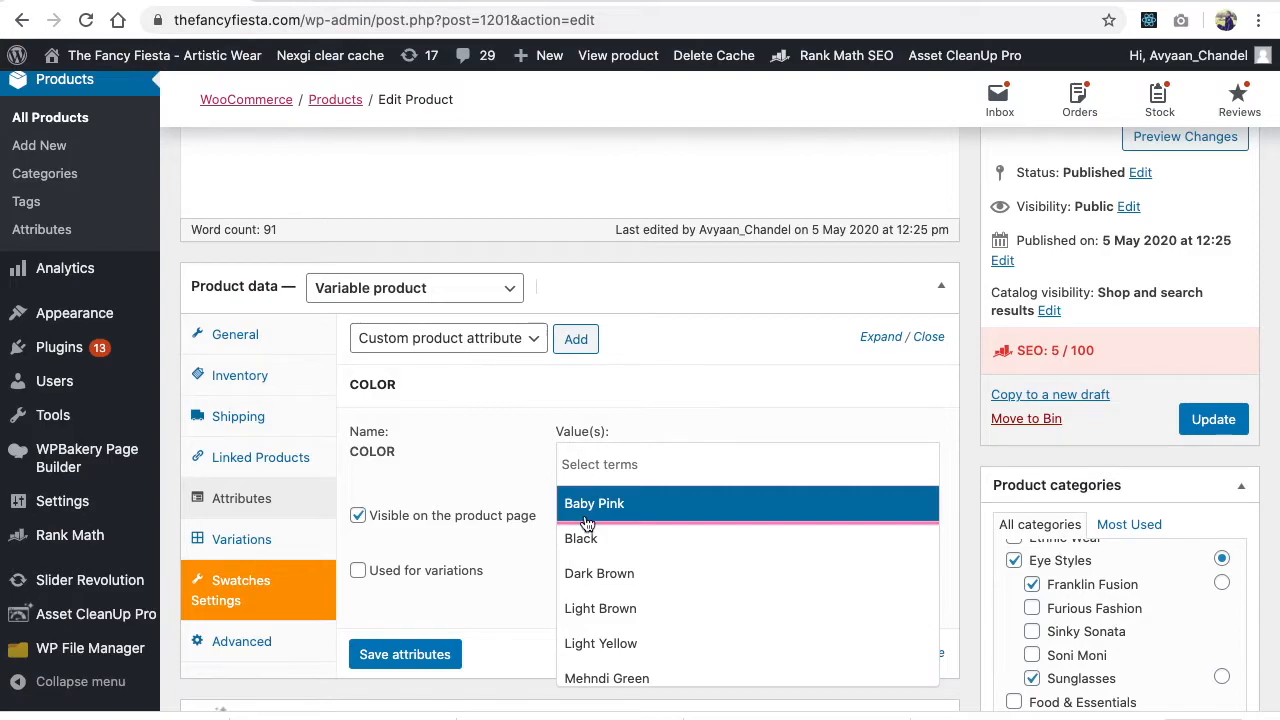
click(585, 538)
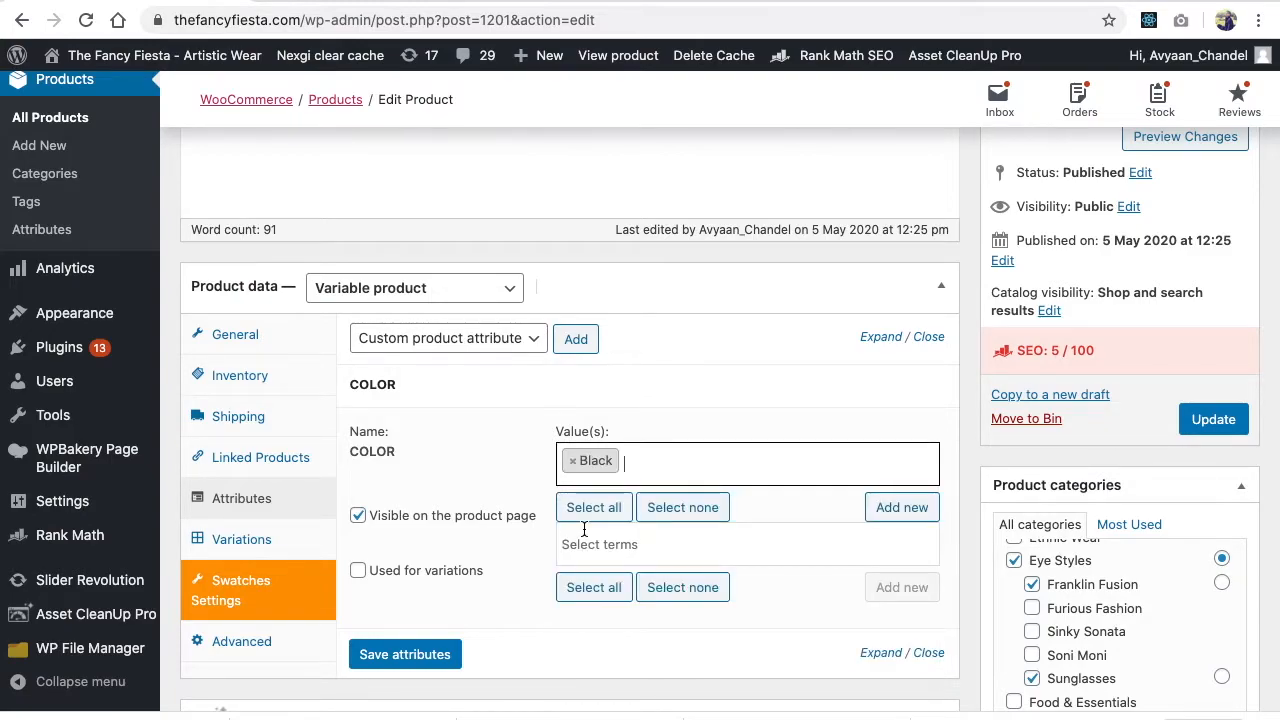
click(638, 467)
text(sil)
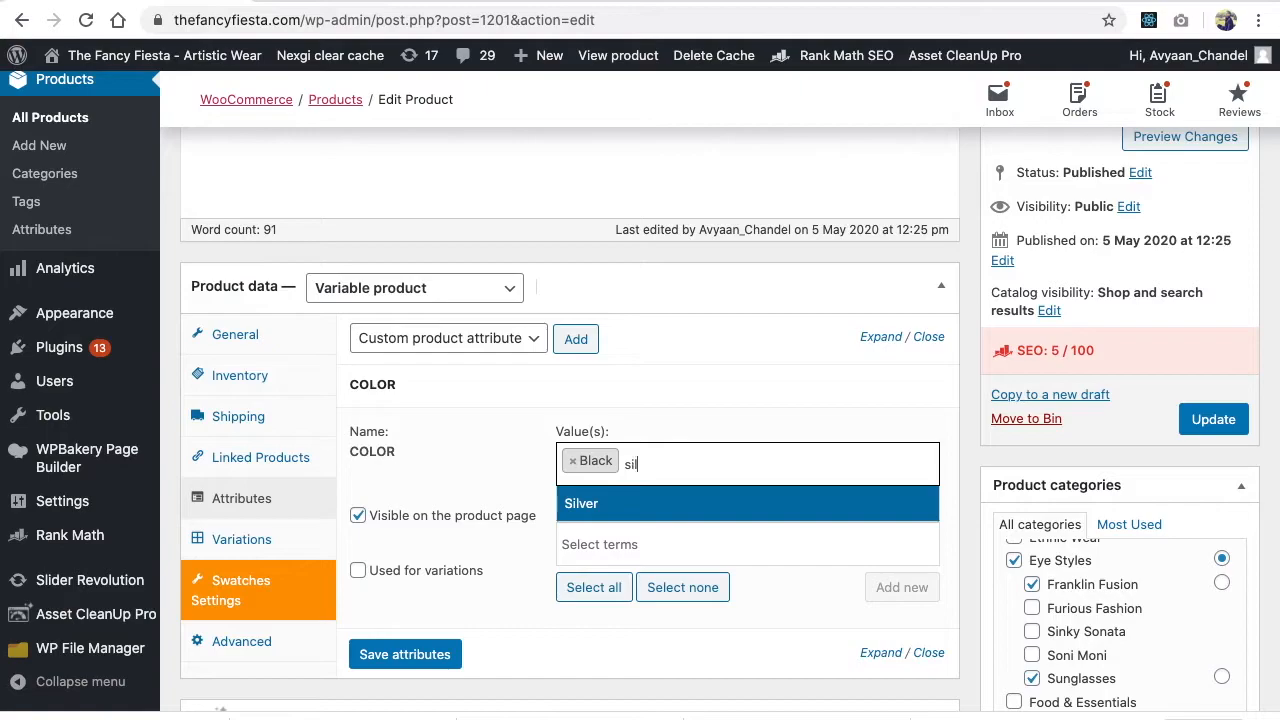
click(605, 500)
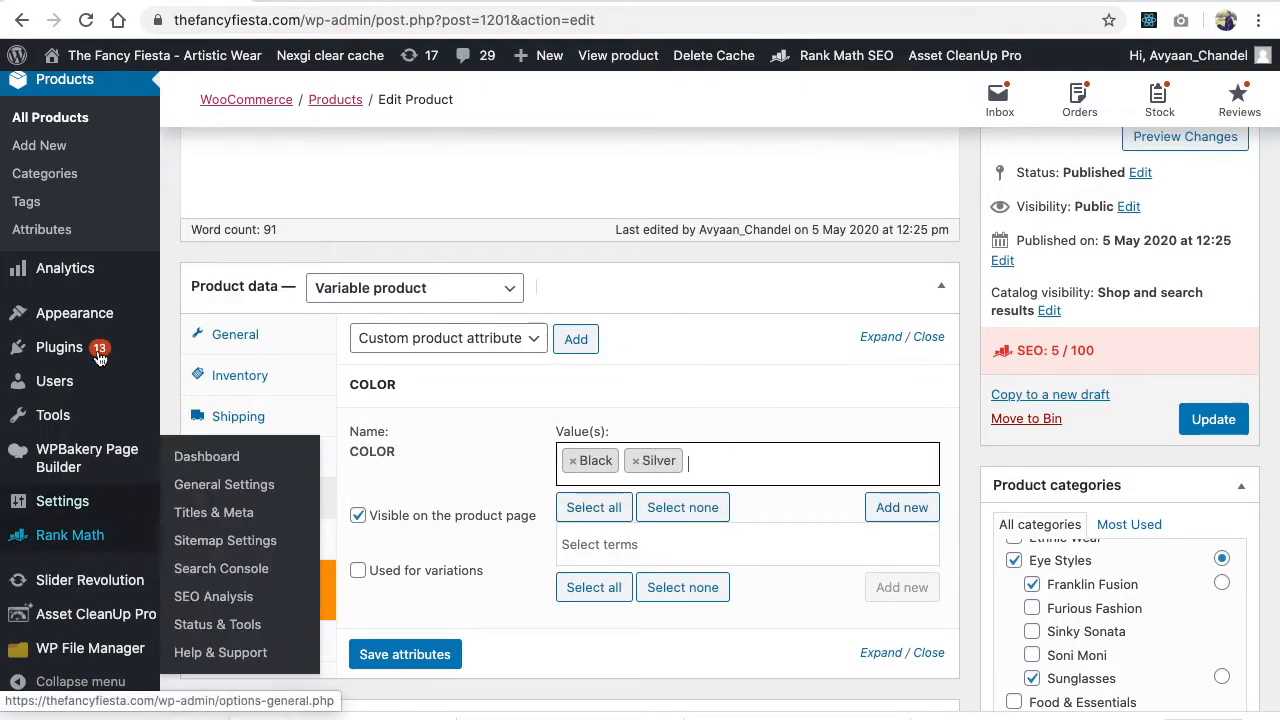
Open the store's product attributes in a separate tab, examine the configured COLOR terms, and return to the product editor
scroll(298, 416, up, 1)
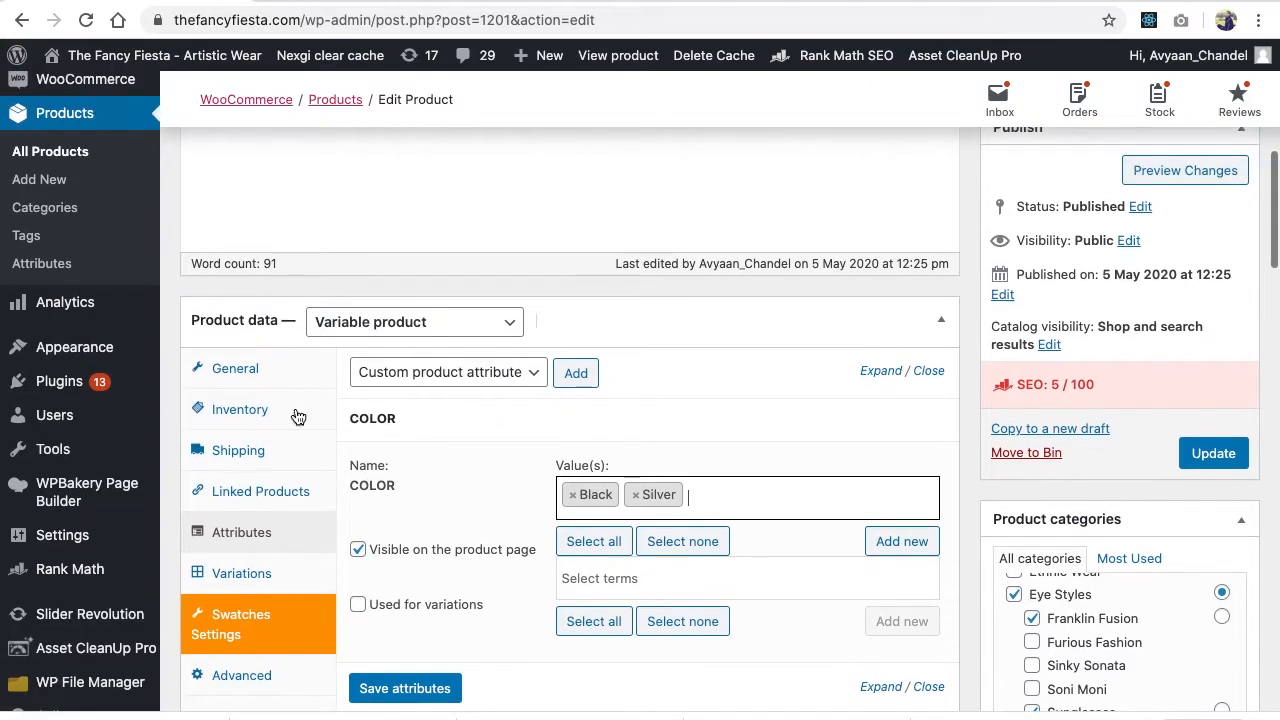
right_click(57, 270)
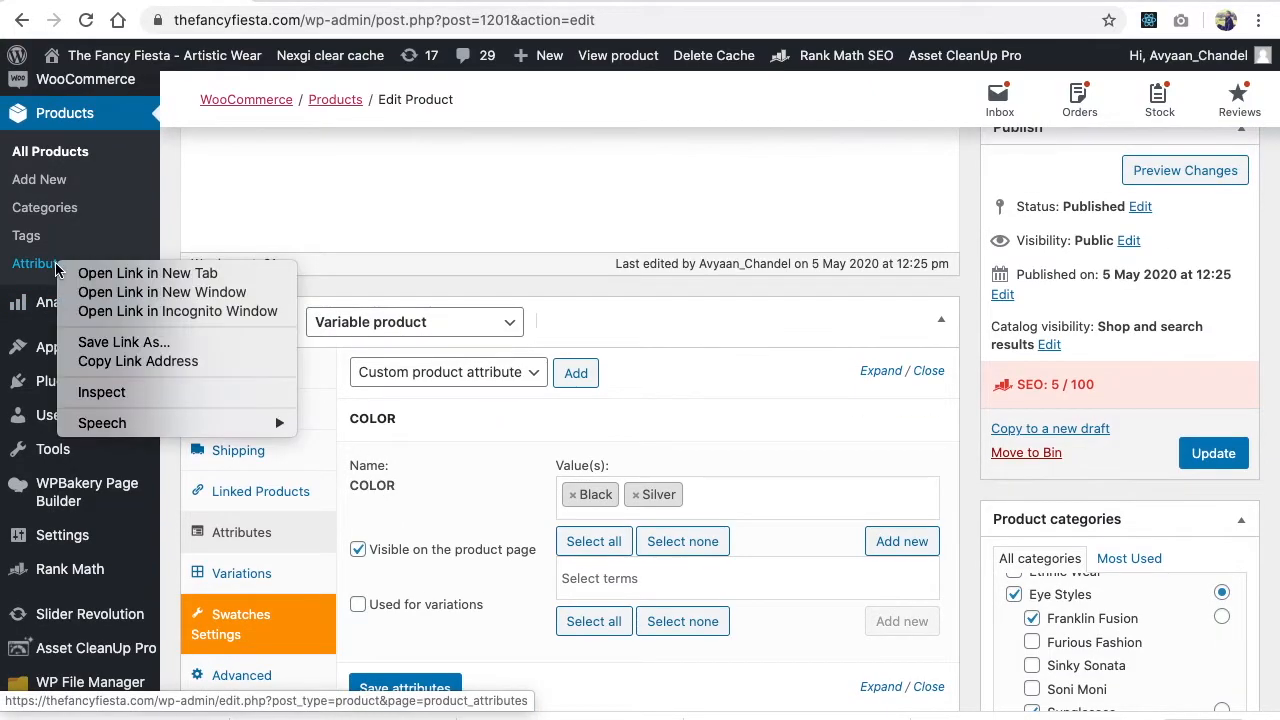
click(105, 273)
click(497, 3)
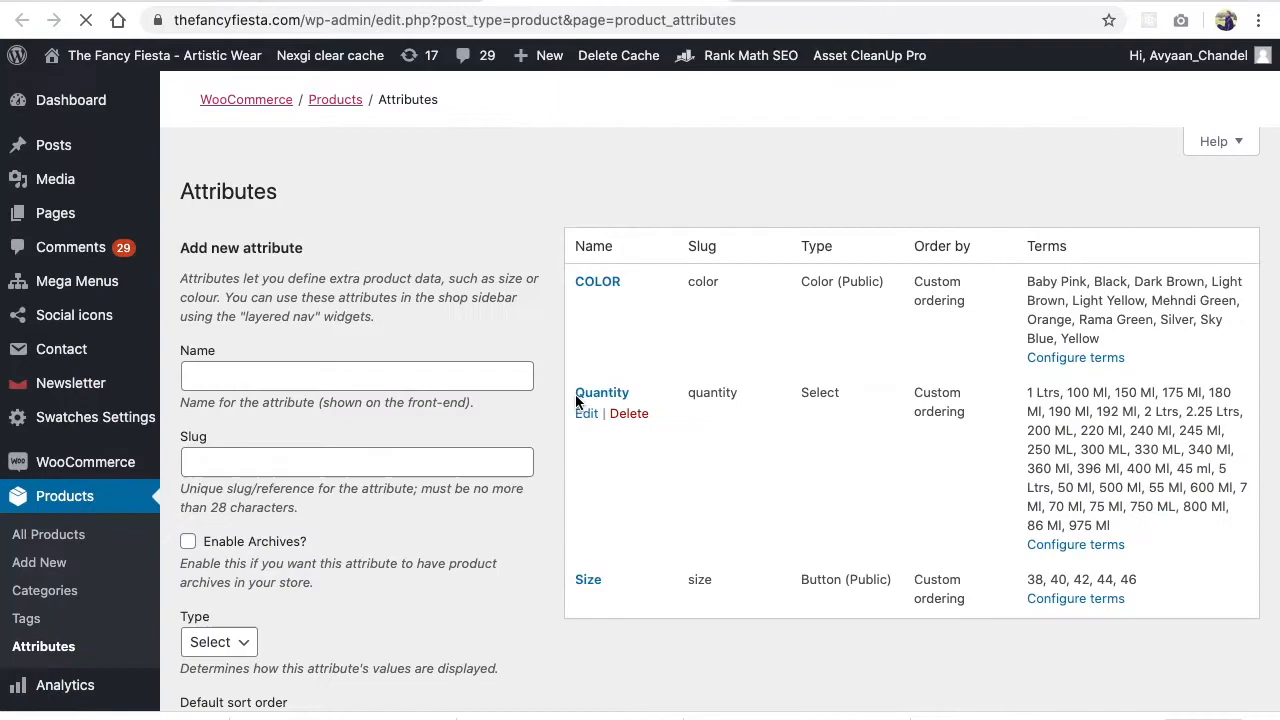
click(1060, 358)
scroll(380, 494, down, 3)
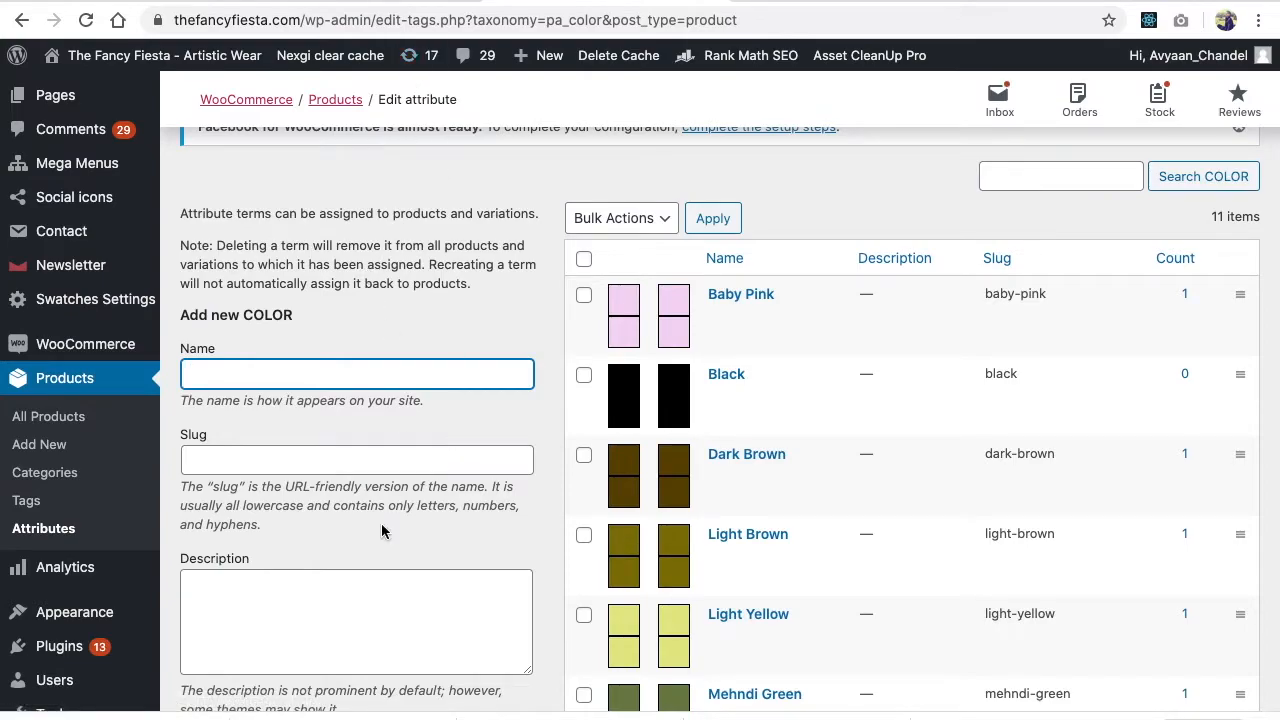
click(170, 3)
Enable the COLOR attribute for use in variations and save the product's attributes
click(688, 498)
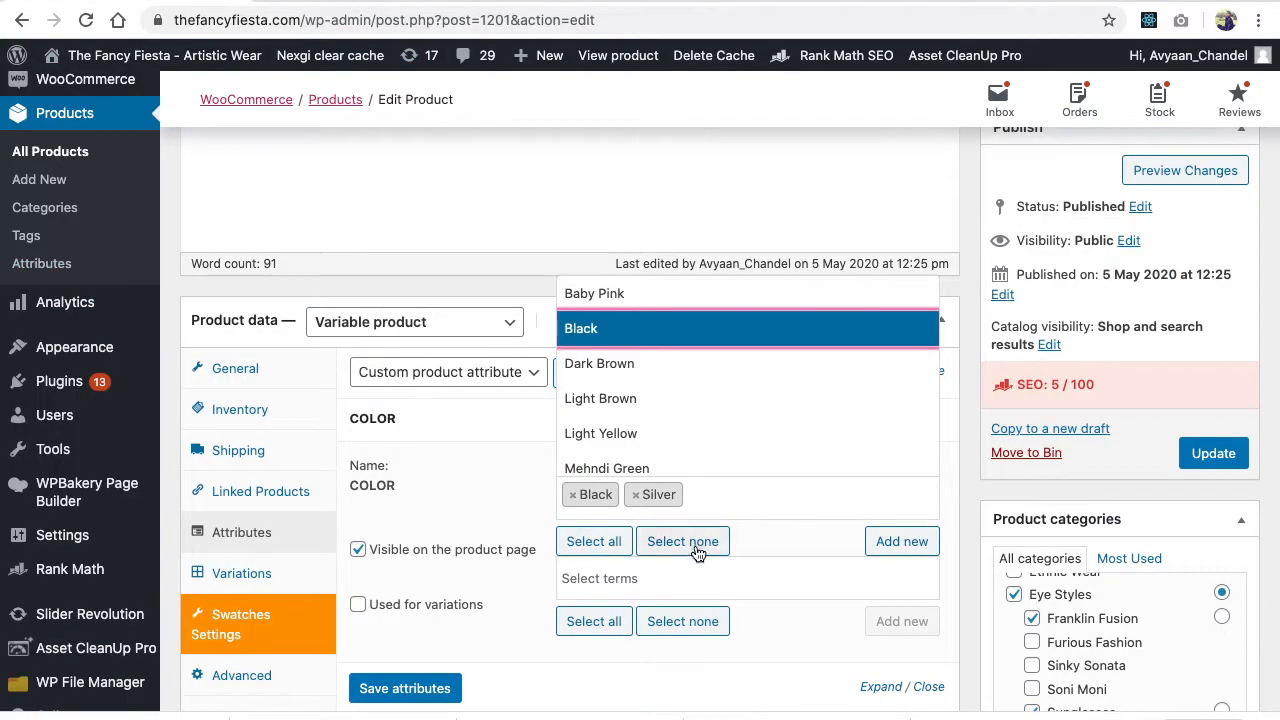
click(495, 277)
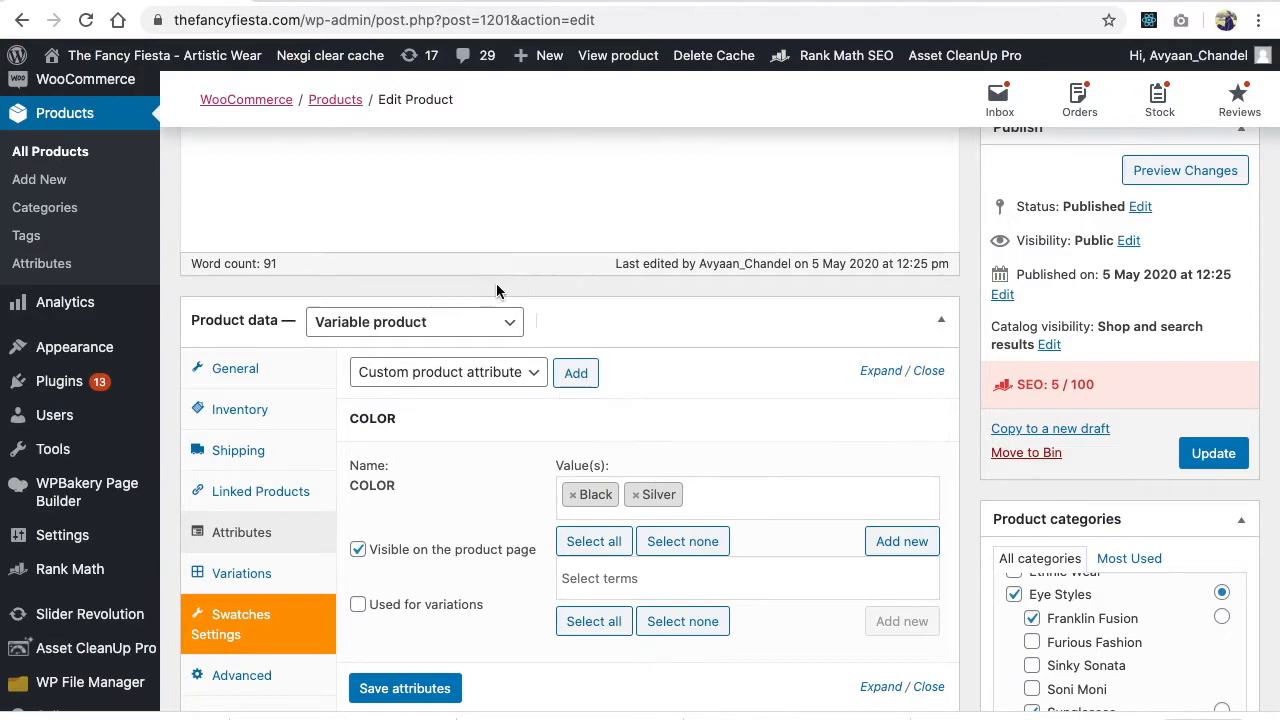
scroll(585, 503, down, 1)
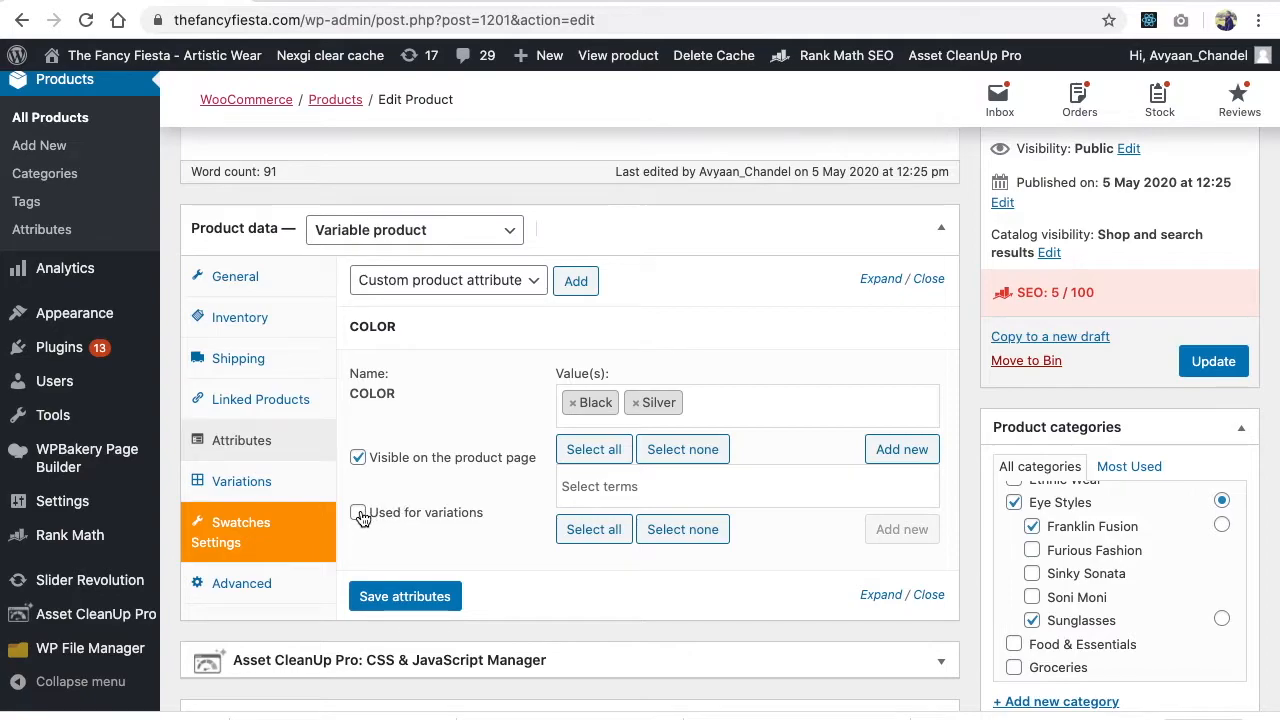
click(404, 598)
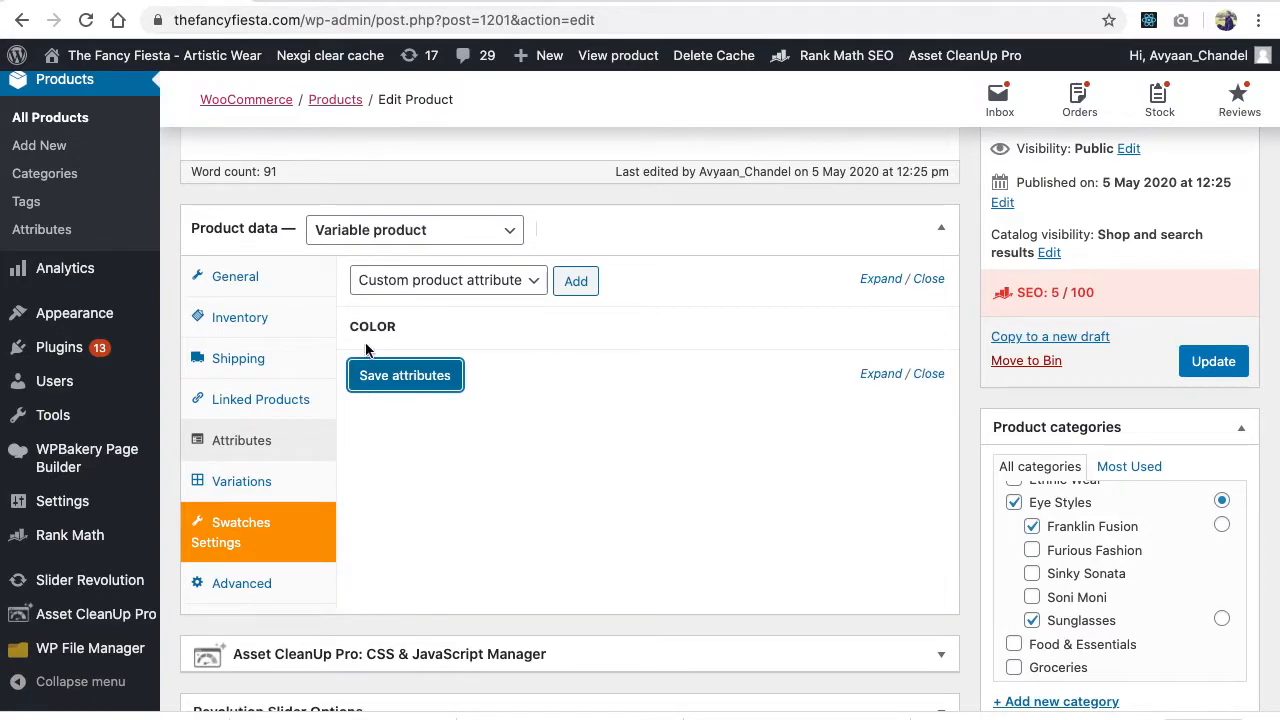
Generate product variations from all attributes, confirming the creation of every possible combination
click(245, 491)
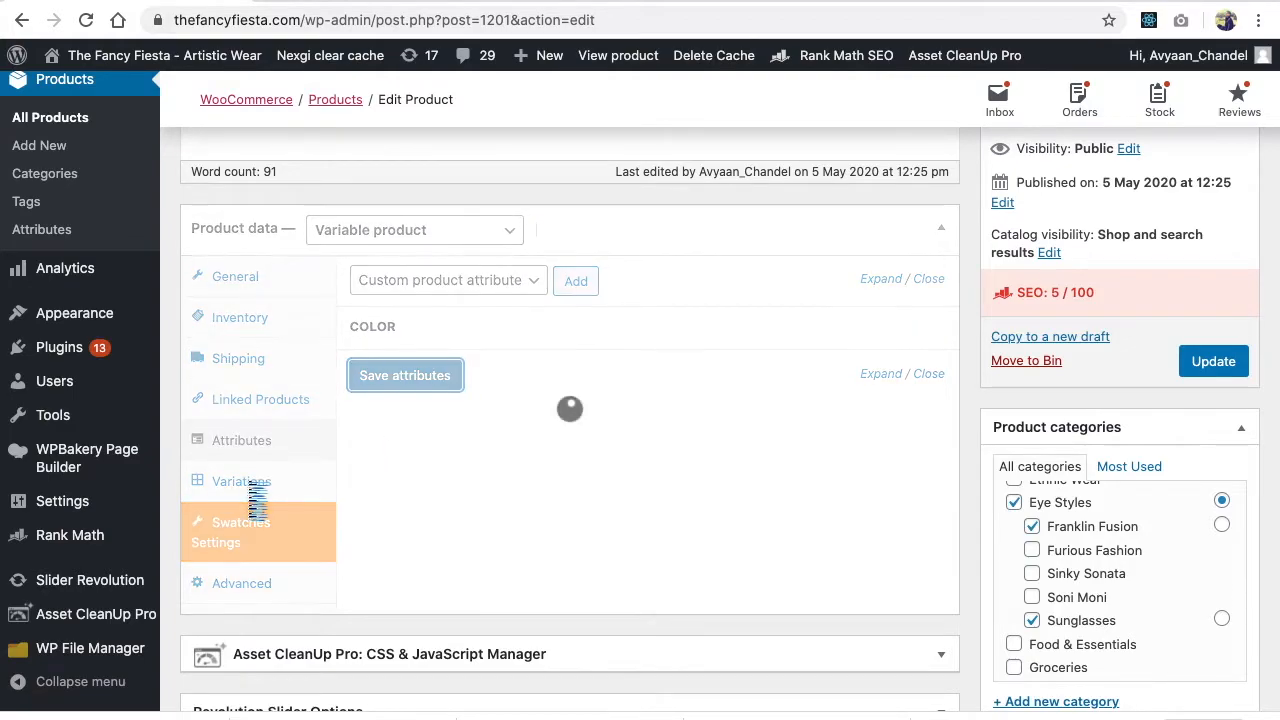
click(242, 491)
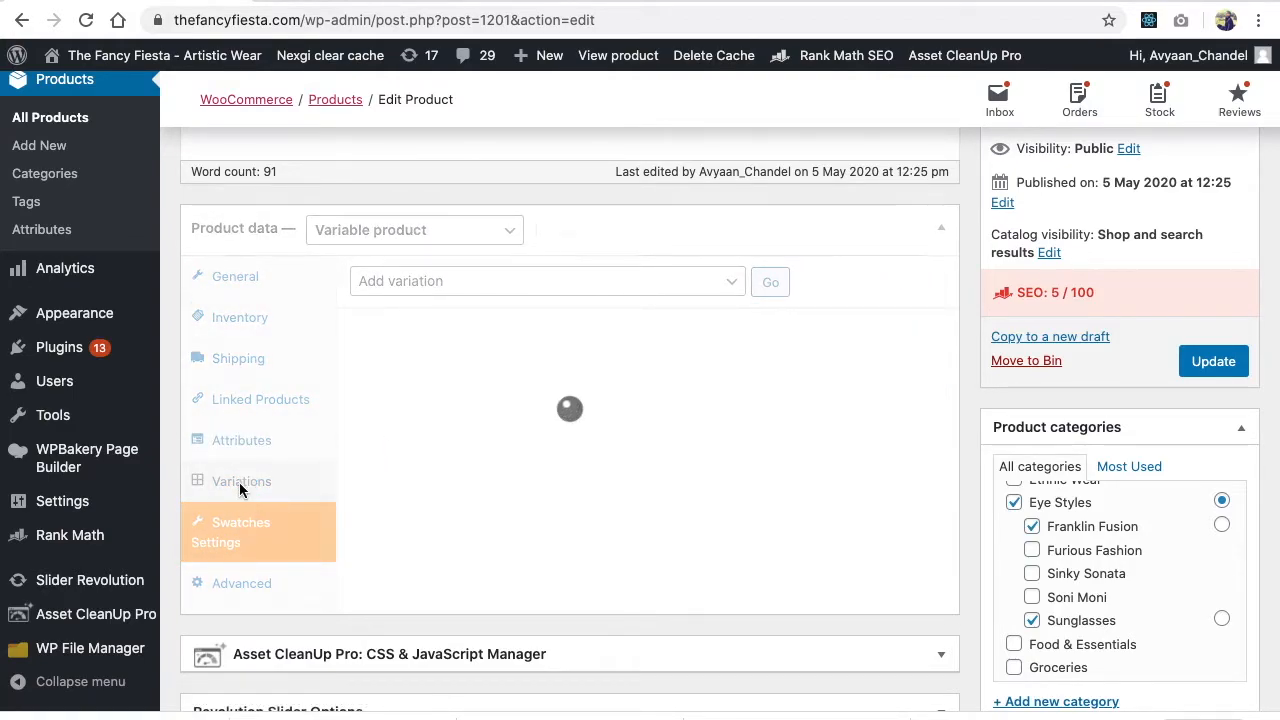
click(478, 281)
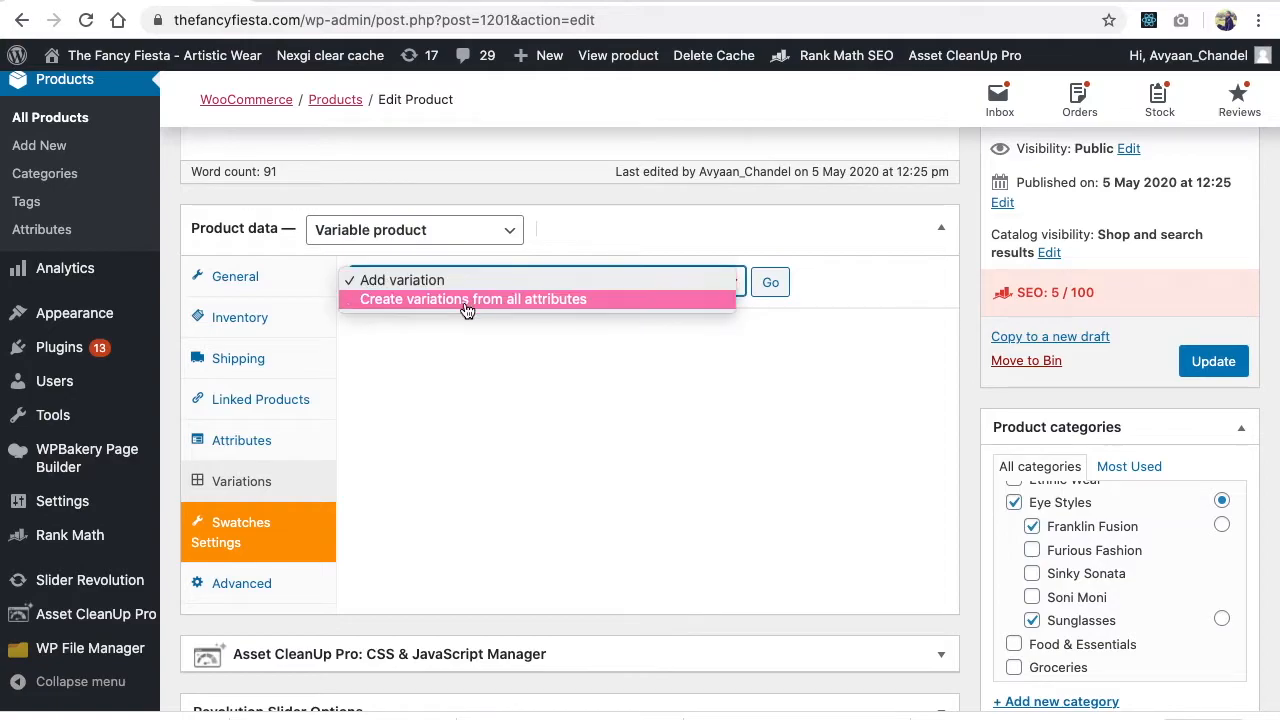
click(466, 300)
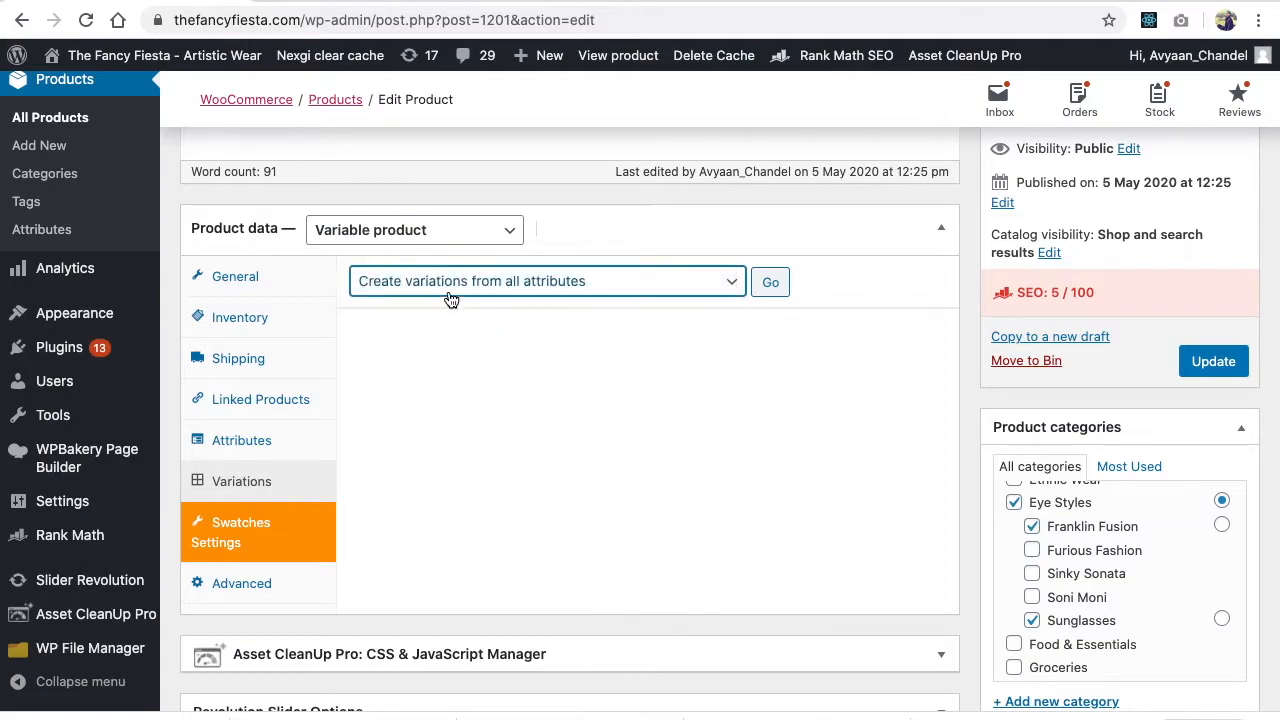
click(770, 284)
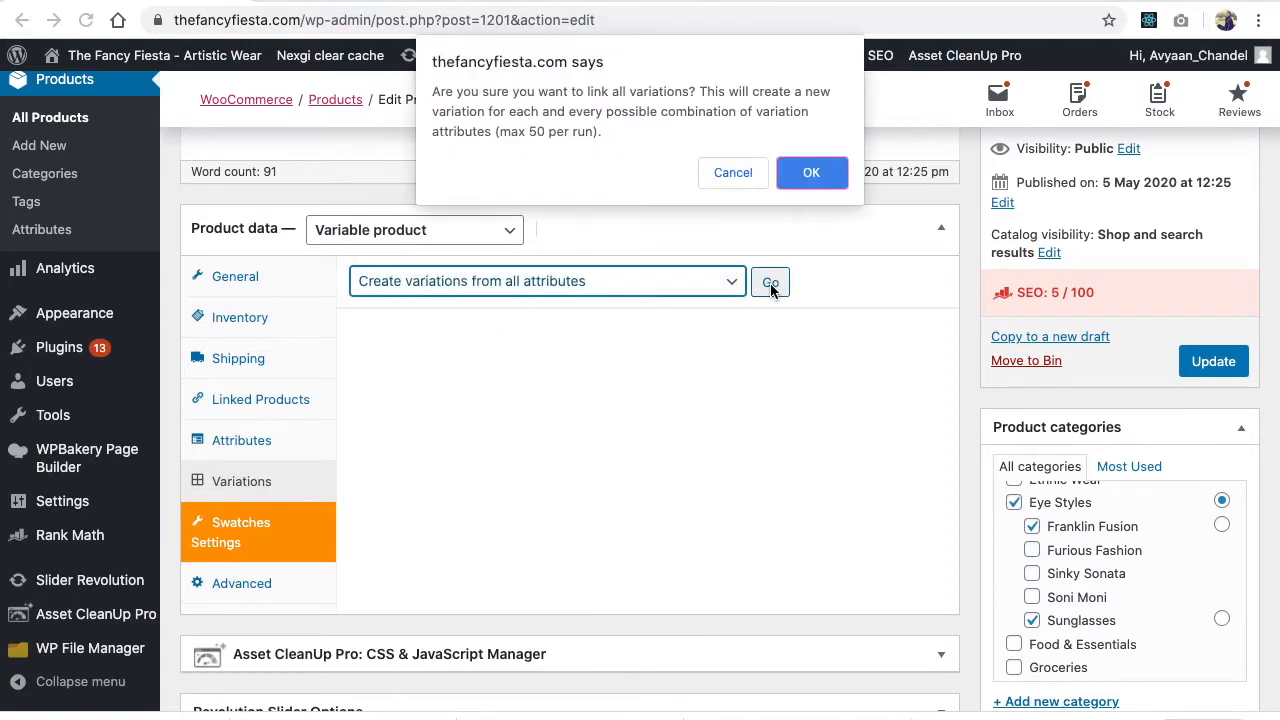
click(809, 173)
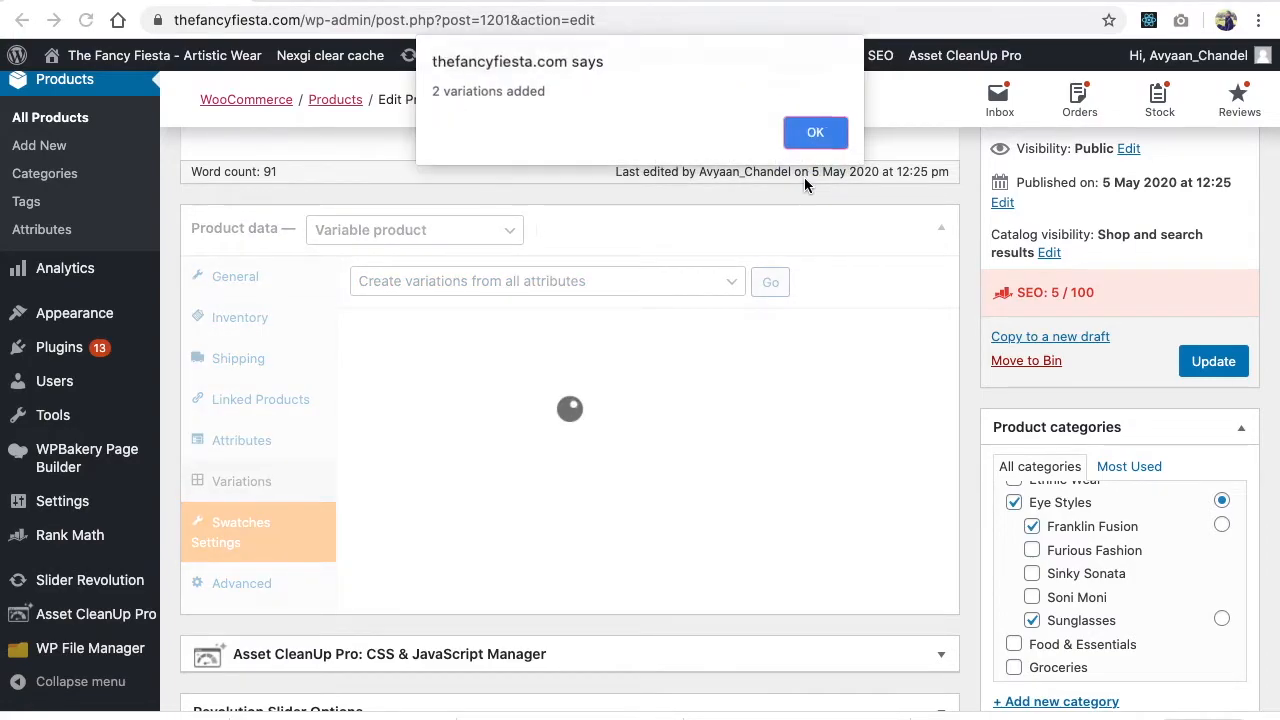
click(814, 132)
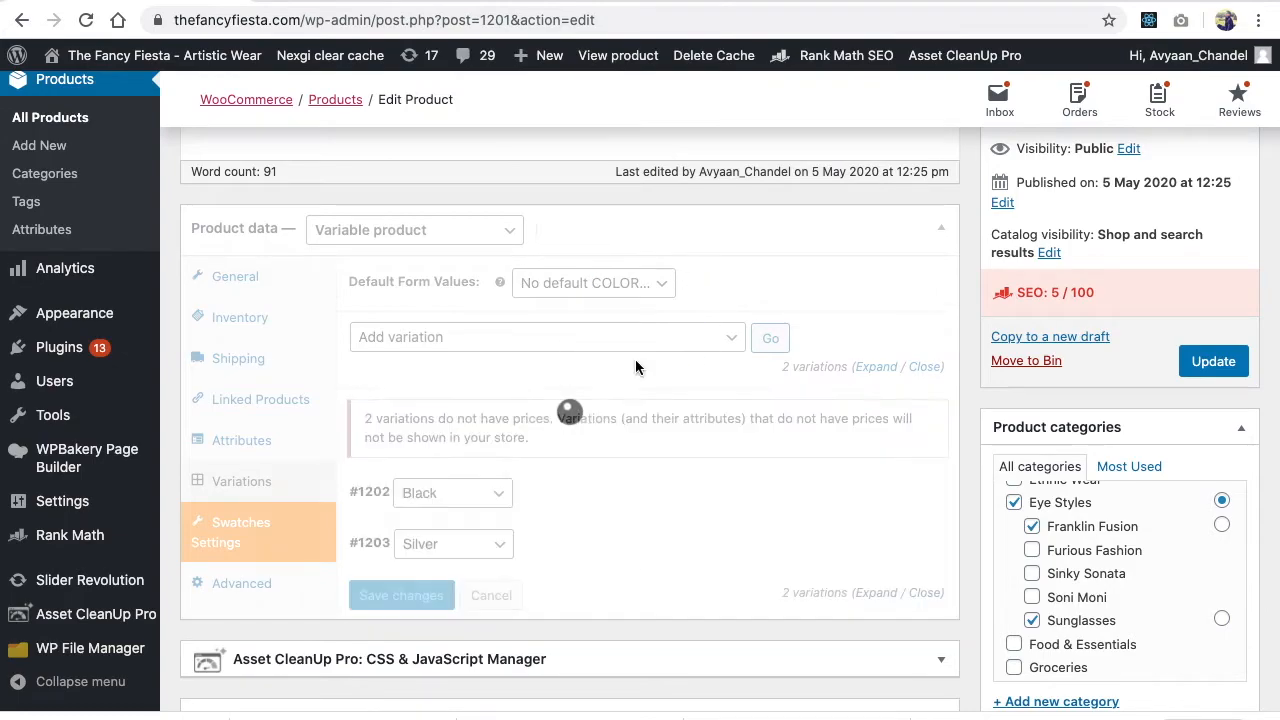
scroll(474, 520, down, 1)
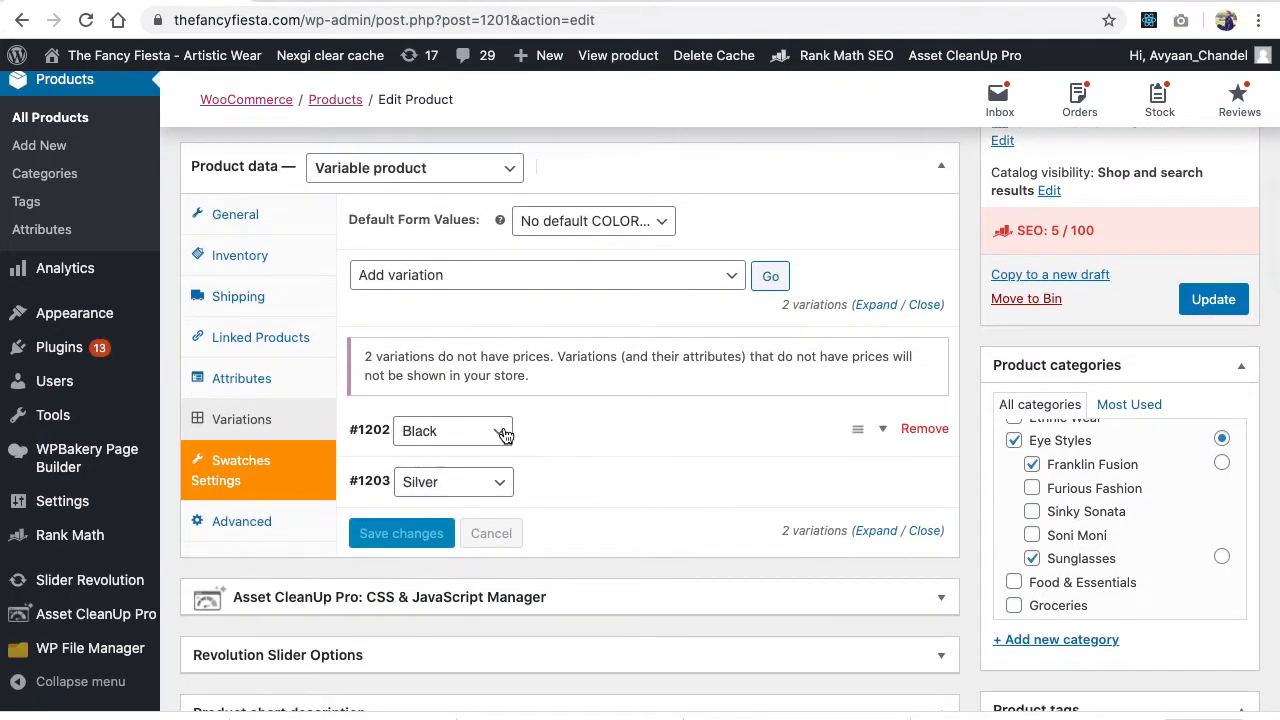
Expand the Black variation and set its SKU to SUNGLS-01-Black
click(885, 433)
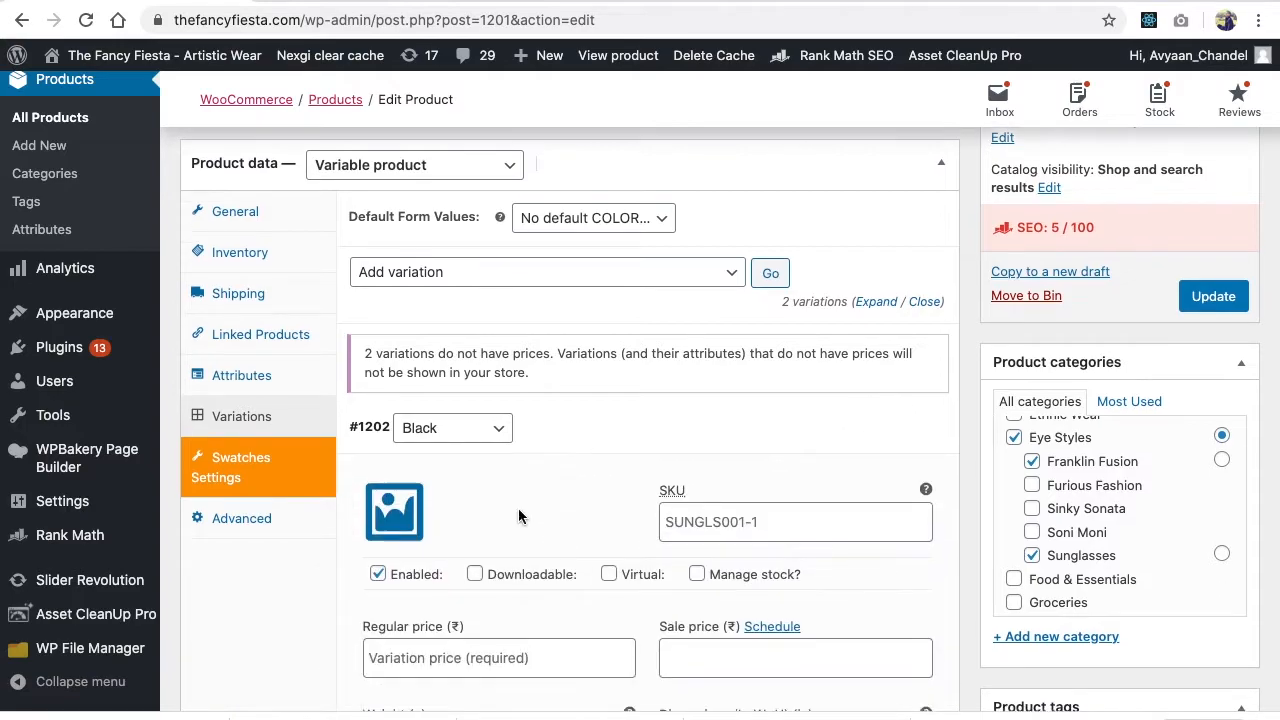
scroll(600, 470, down, 3)
click(784, 332)
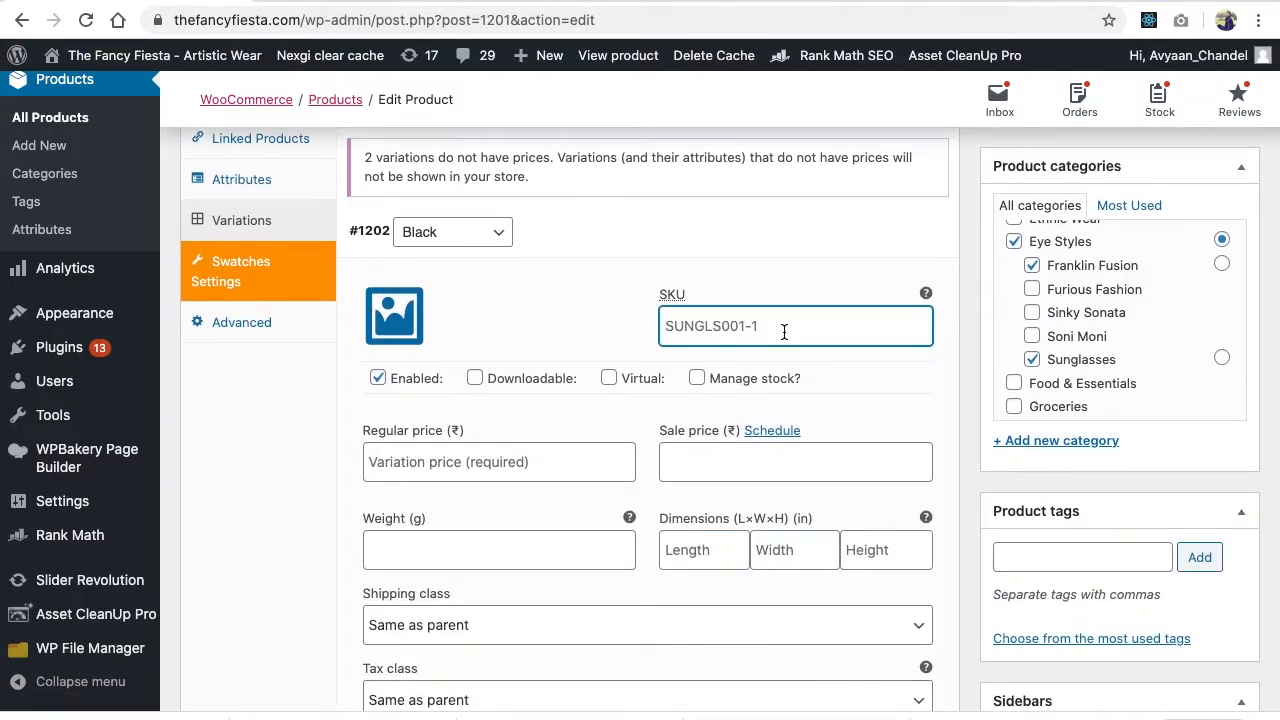
text(SUNGLS-01-Black)
Set the Black variation's regular price to 1200 and its sale price to 500
scroll(614, 354, down, 2)
click(447, 355)
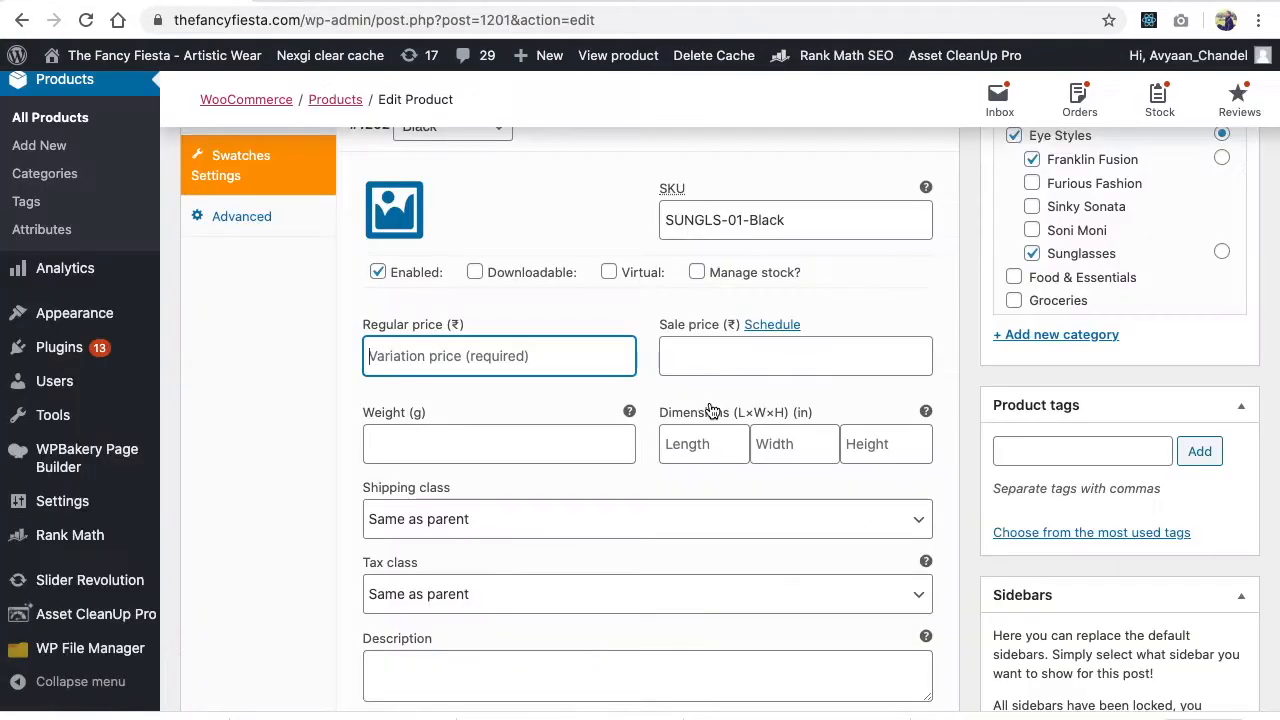
text(12)
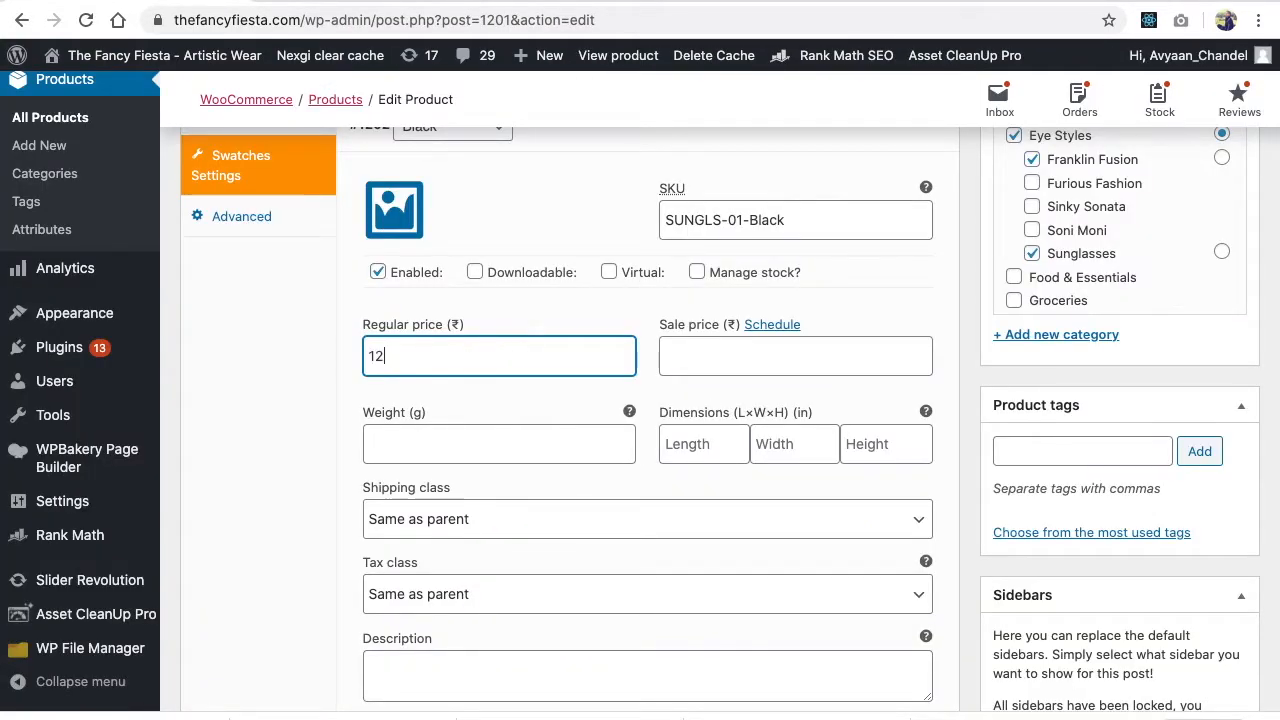
text(9)
key(BackSpace)
text(00)
key(Tab)
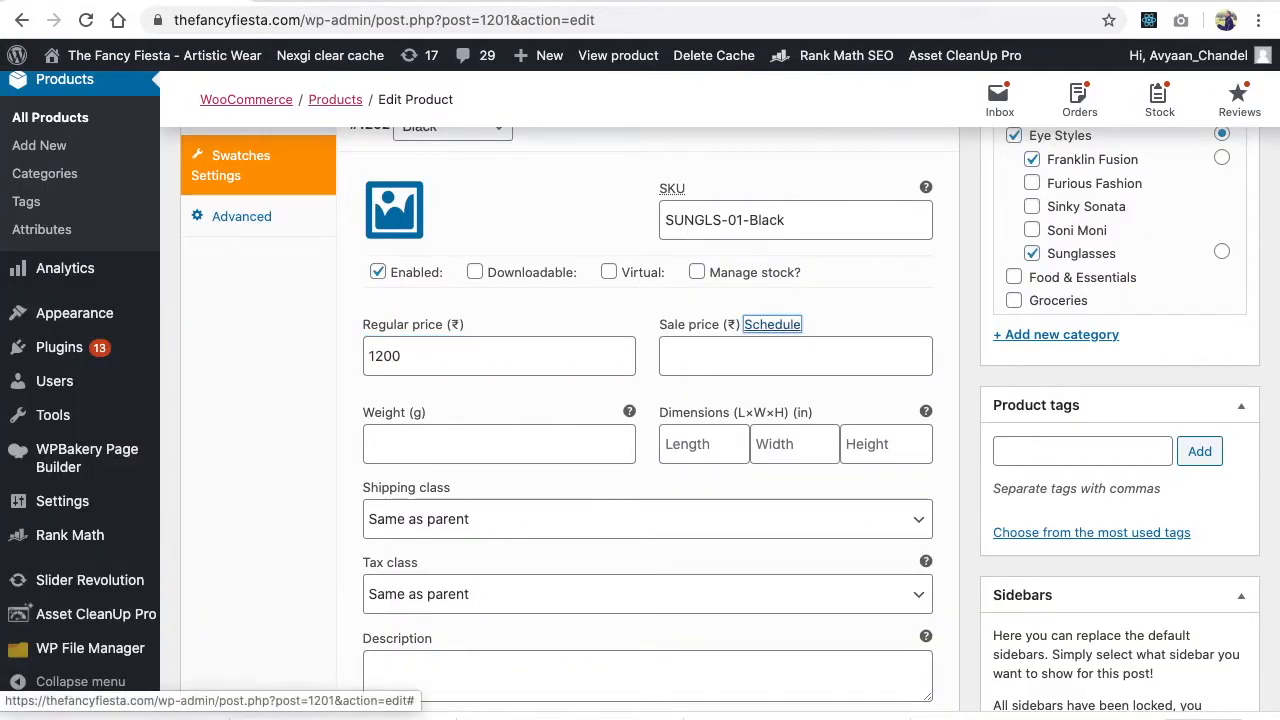
click(731, 355)
text(500)
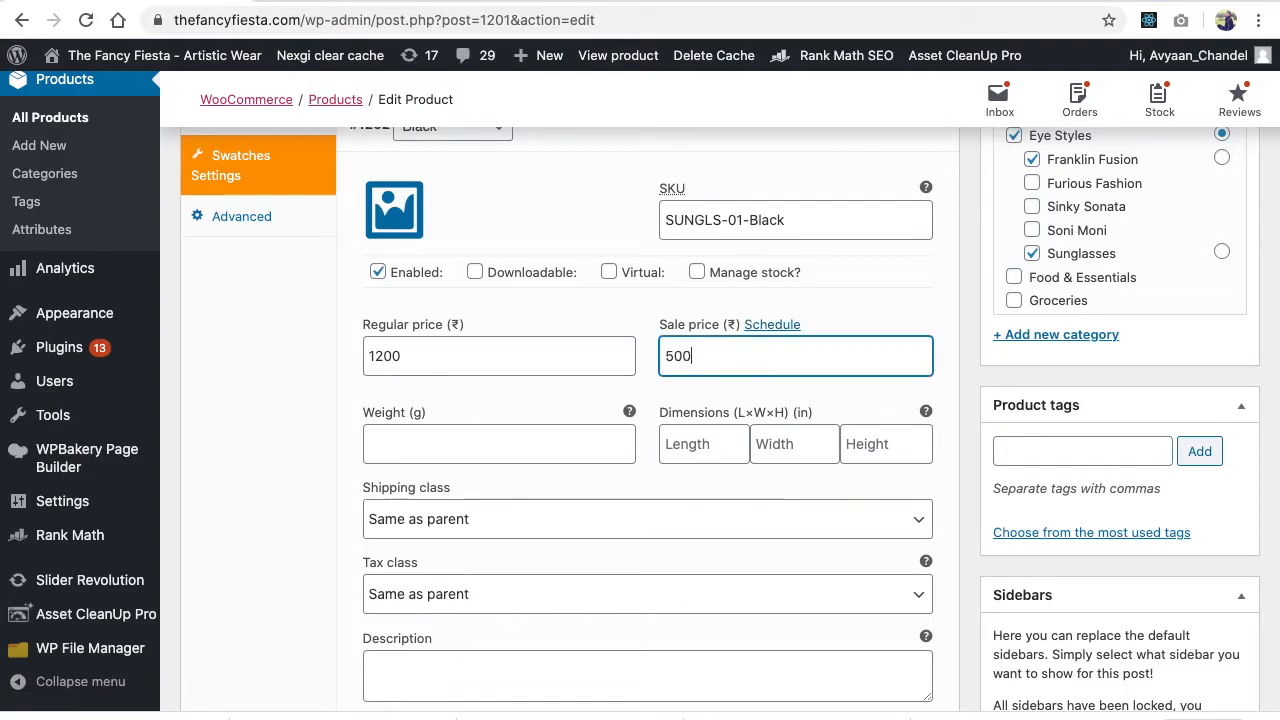
Enable stock management for the Black variation with a stock quantity of 100, and collapse its details
click(454, 434)
scroll(527, 472, down, 2)
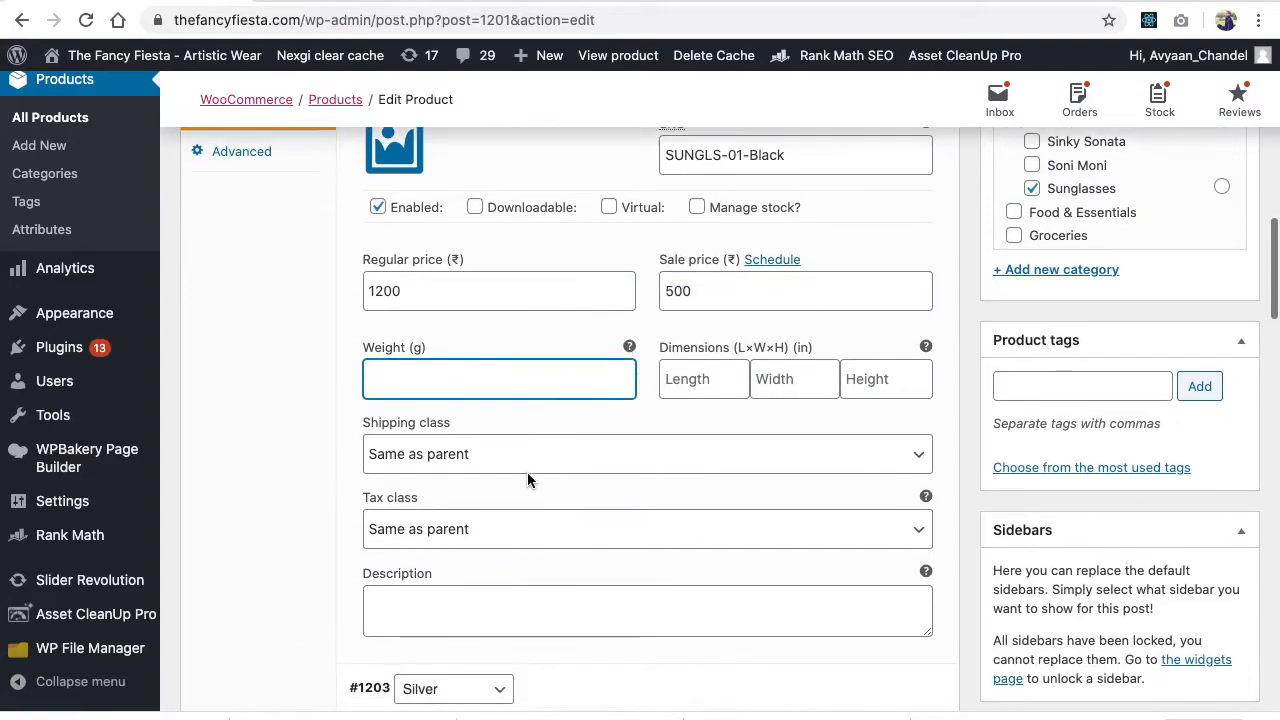
click(697, 196)
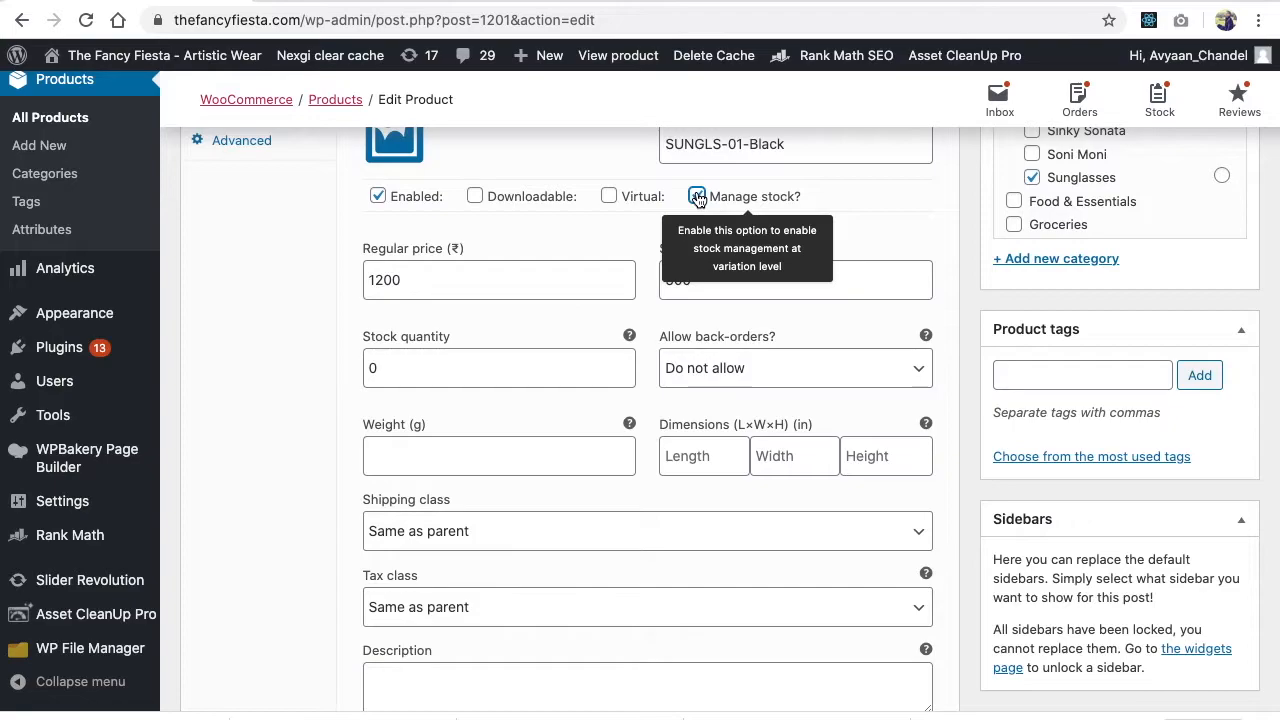
click(404, 370)
key(BackSpace)
text(100)
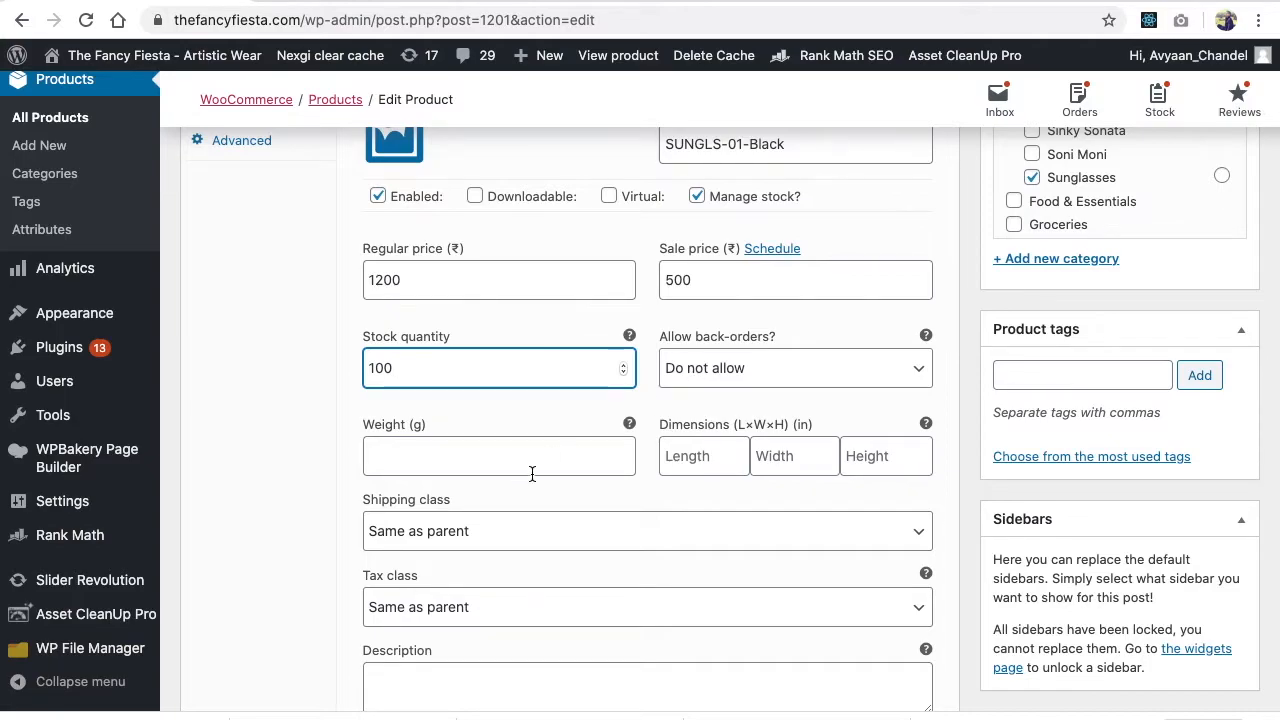
scroll(529, 477, down, 3)
scroll(531, 472, up, 3)
scroll(586, 428, up, 3)
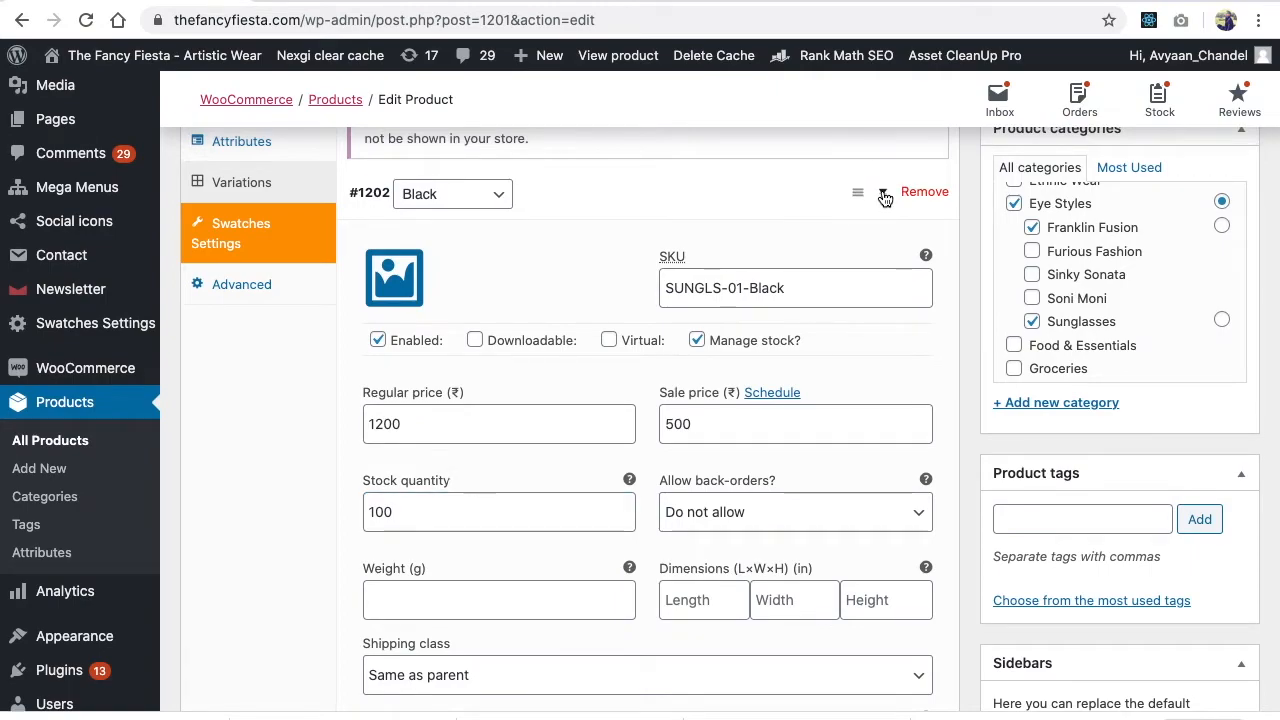
click(881, 192)
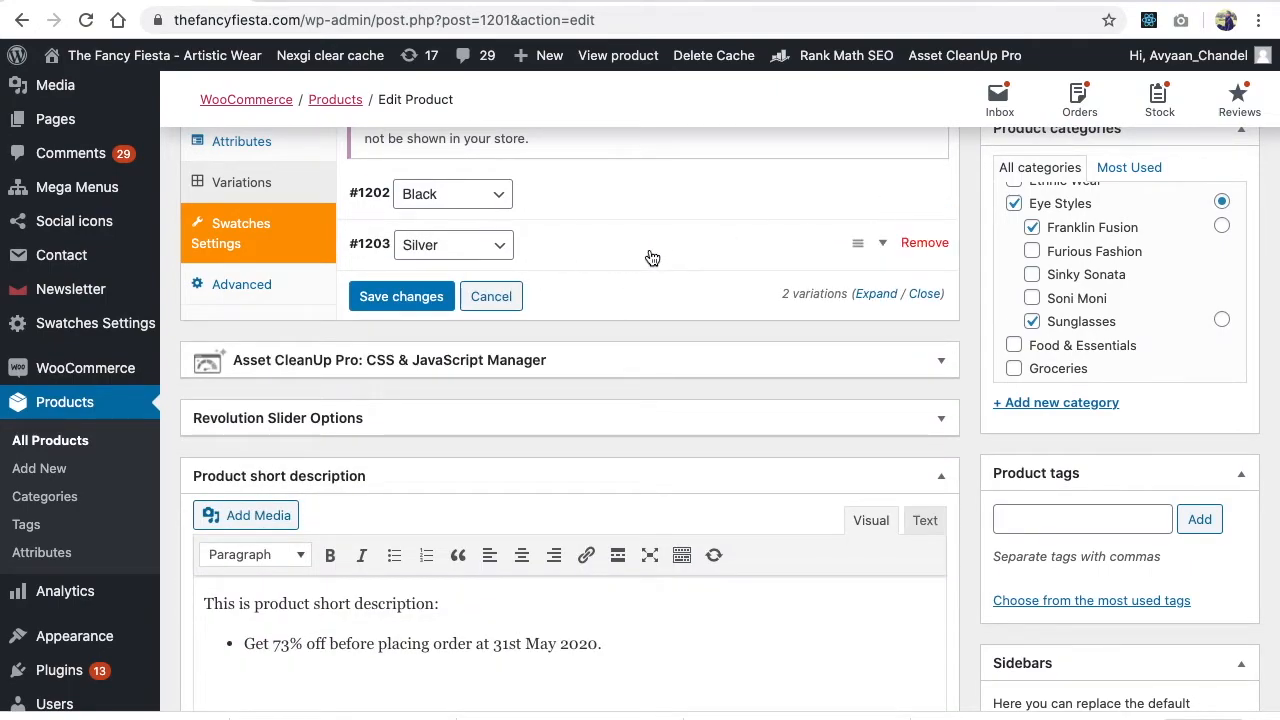
Expand the Silver variation and set its SKU to SUNGLS-SILVER
click(882, 248)
click(763, 337)
text(SU)
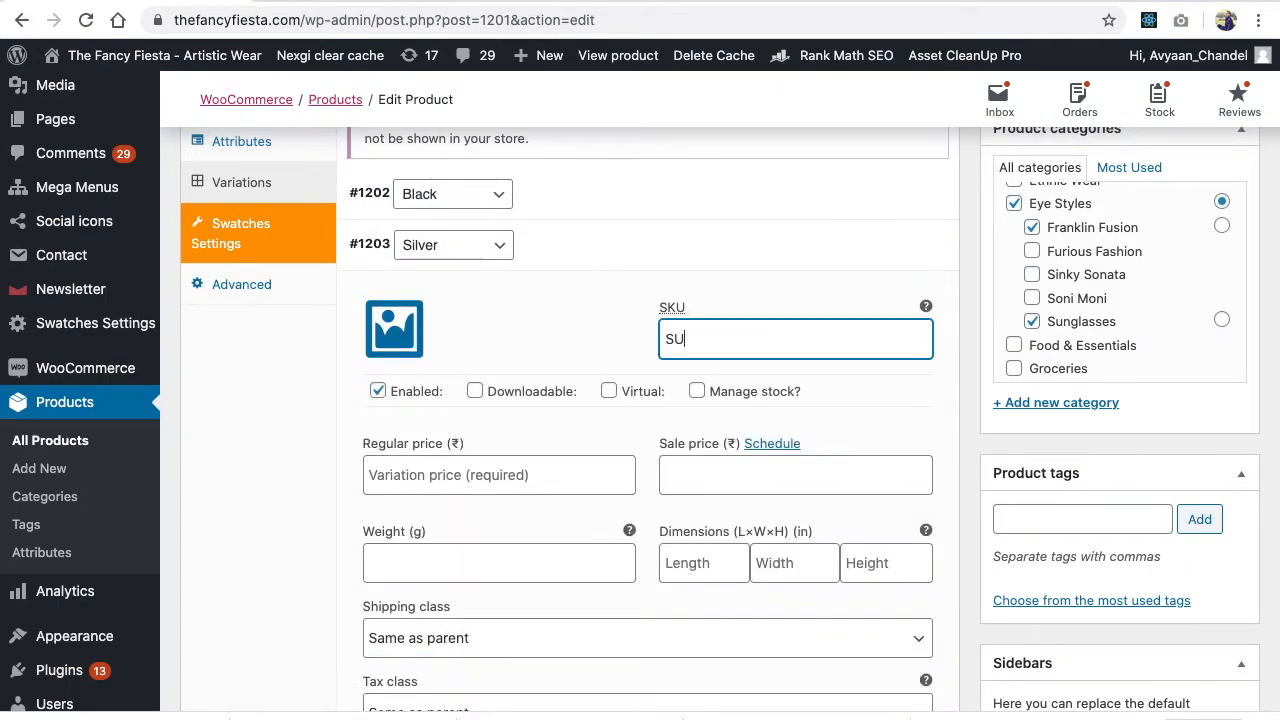
text(NGLS-SILVER)
Set the Silver variation's regular price to 1100 and its sale price to 300
click(506, 460)
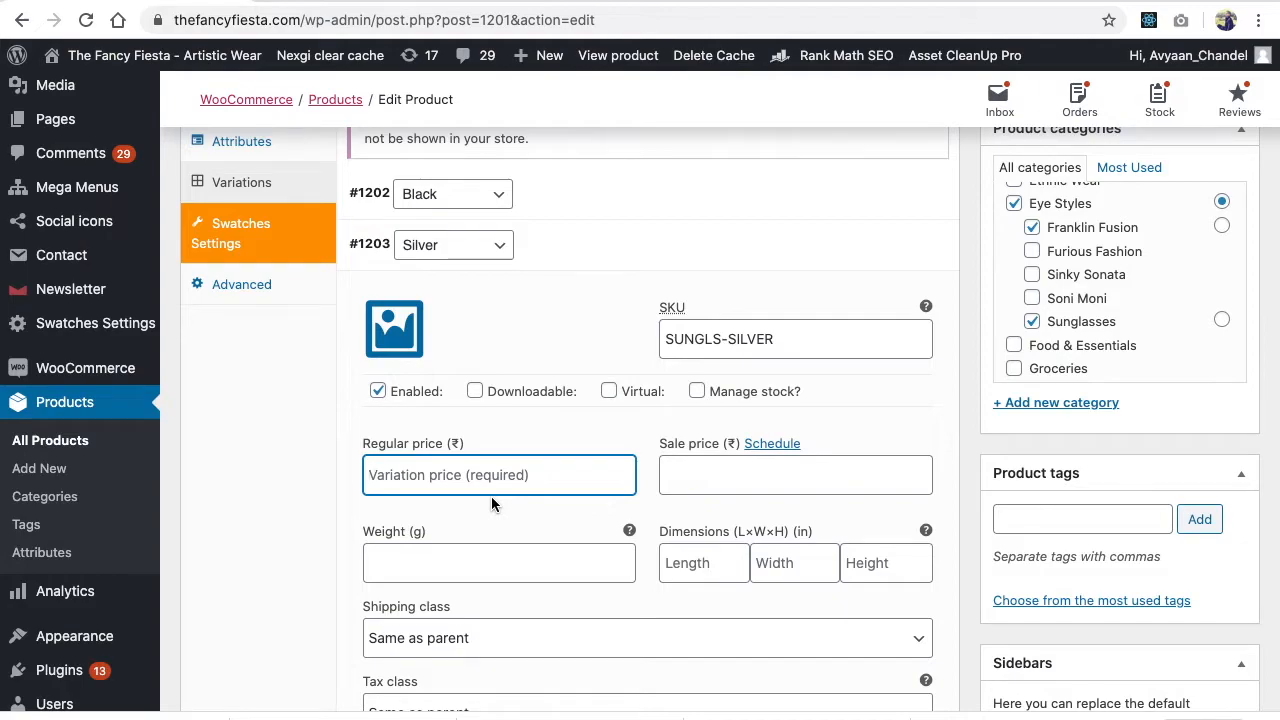
text(1200)
key(BackSpace)
key(BackSpace)
text(1100)
key(Tab)
key(Tab)
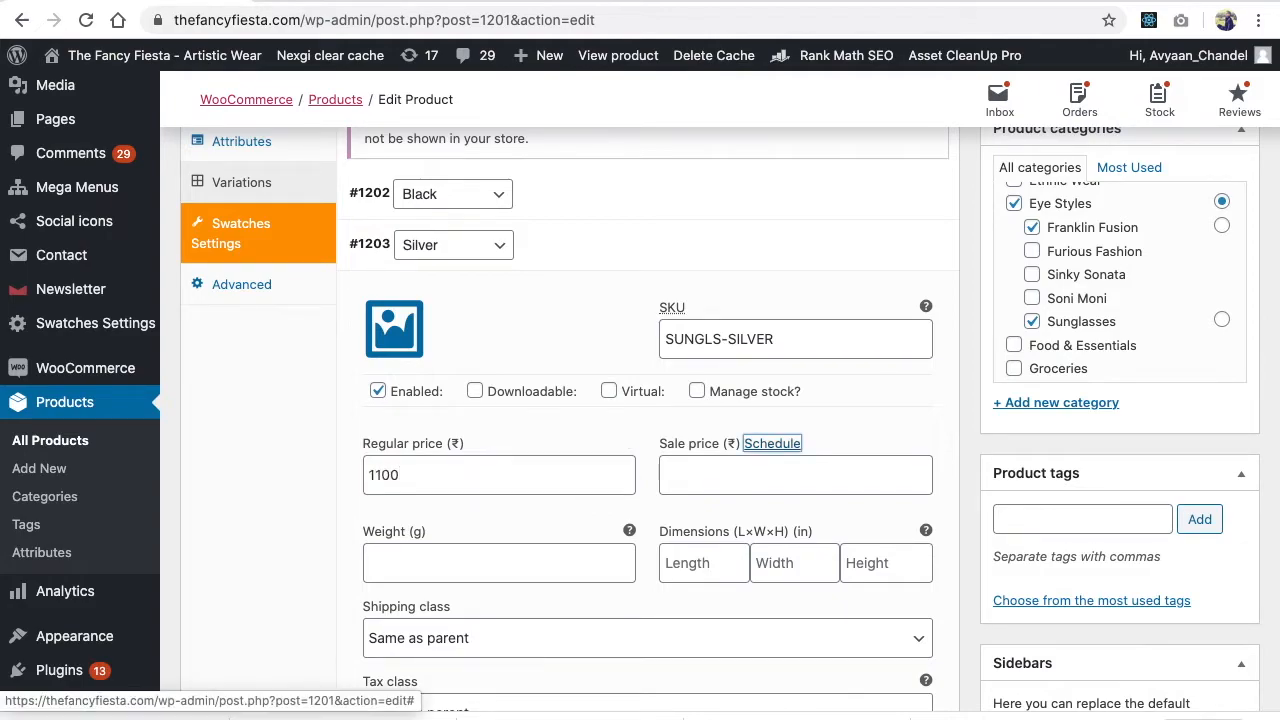
text(300)
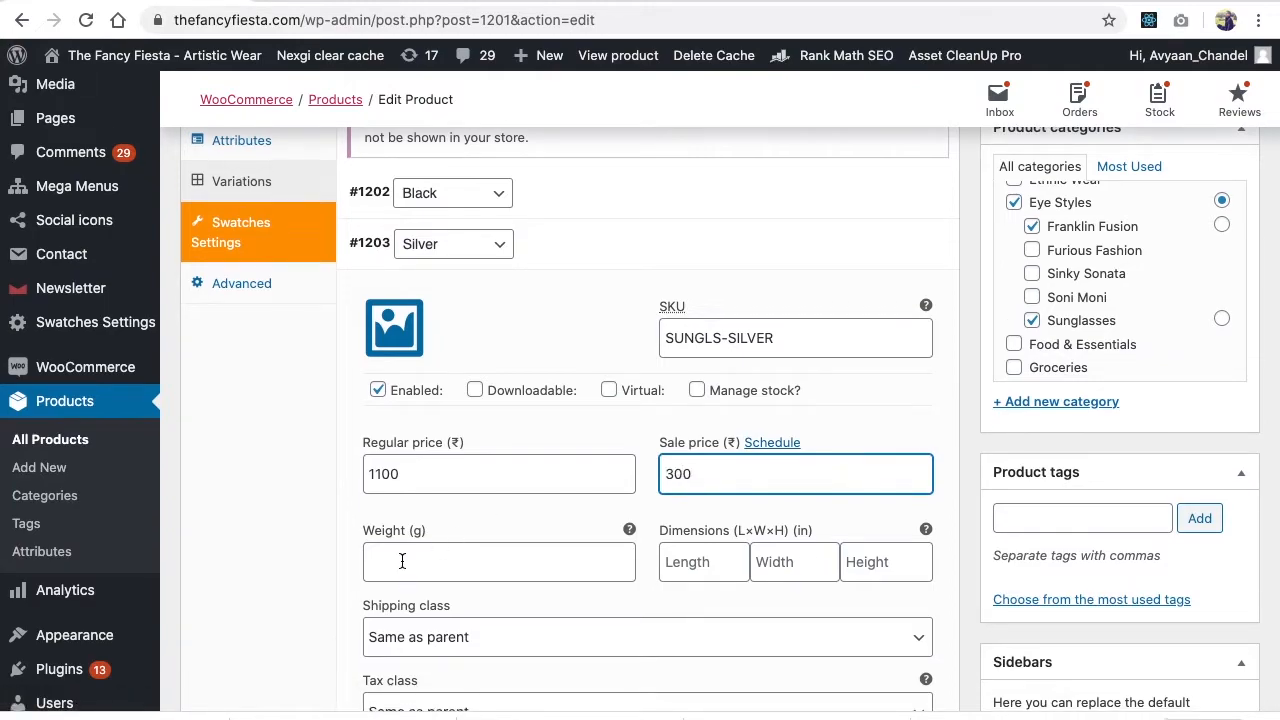
Enable stock management for the Silver variation with a stock quantity of 100
scroll(401, 530, down, 1)
click(697, 321)
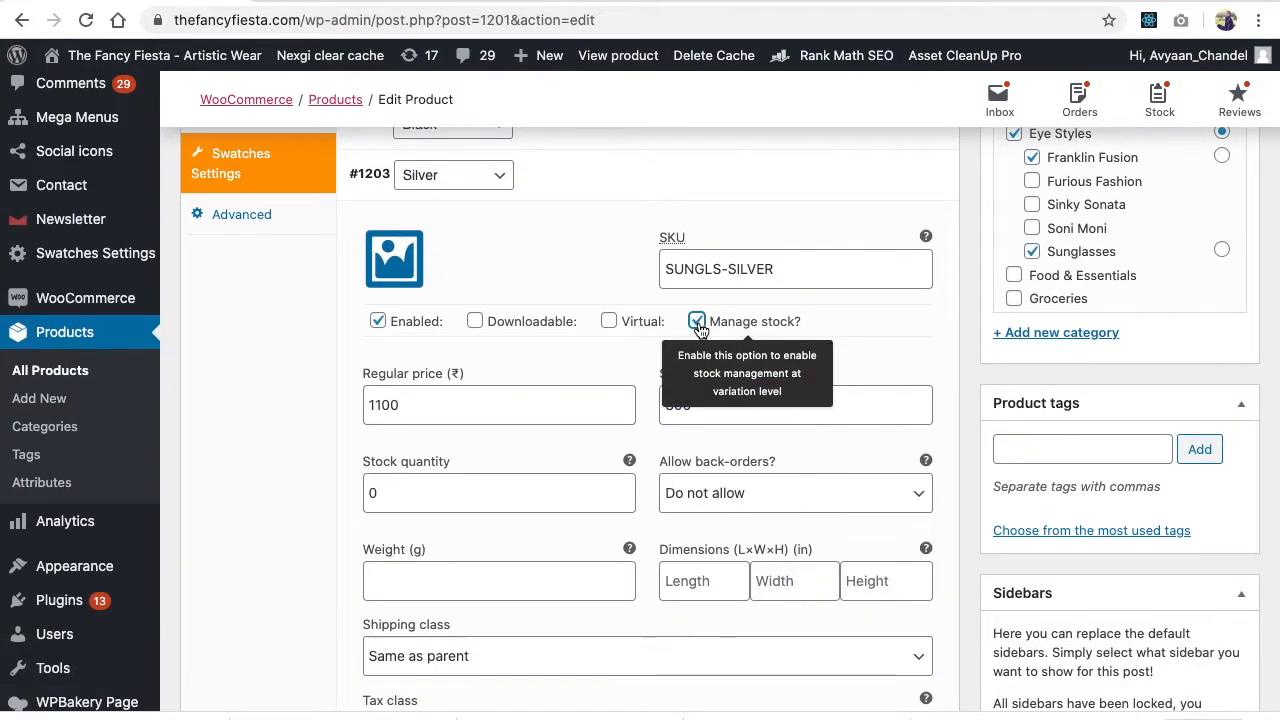
click(435, 493)
key(BackSpace)
text(100)
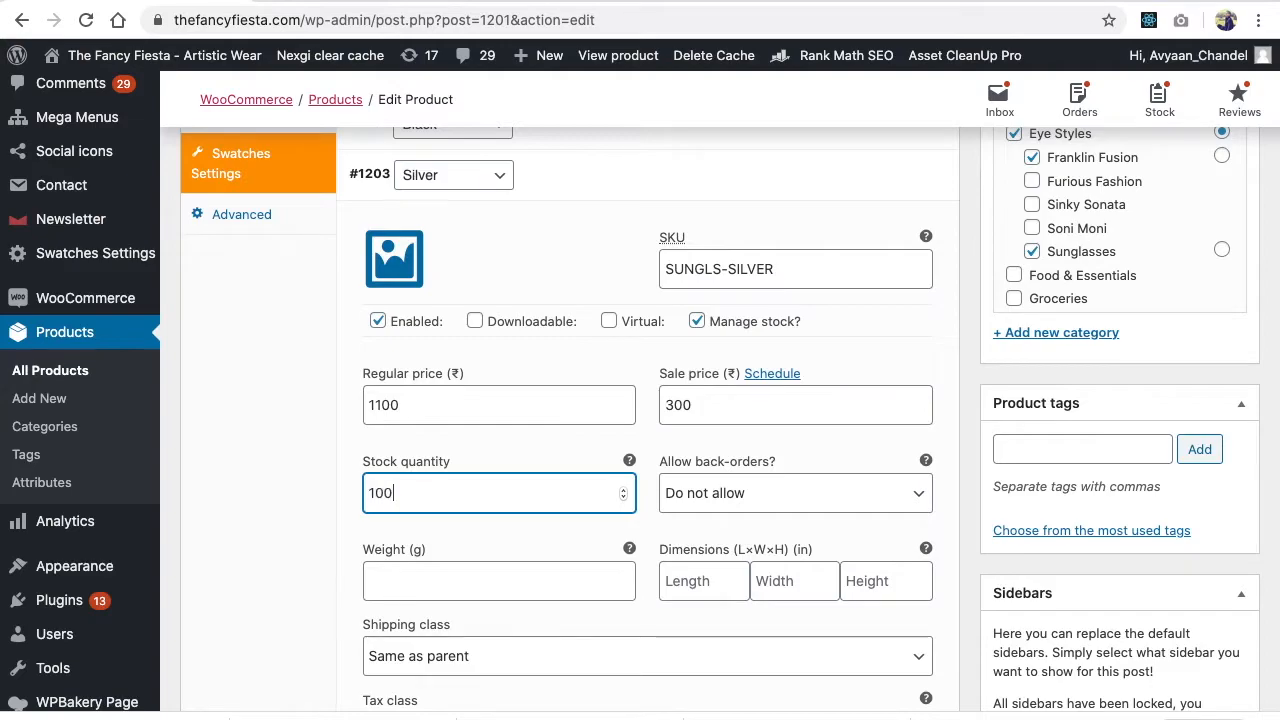
Save the changes to both variations and update the product
scroll(405, 571, down, 3)
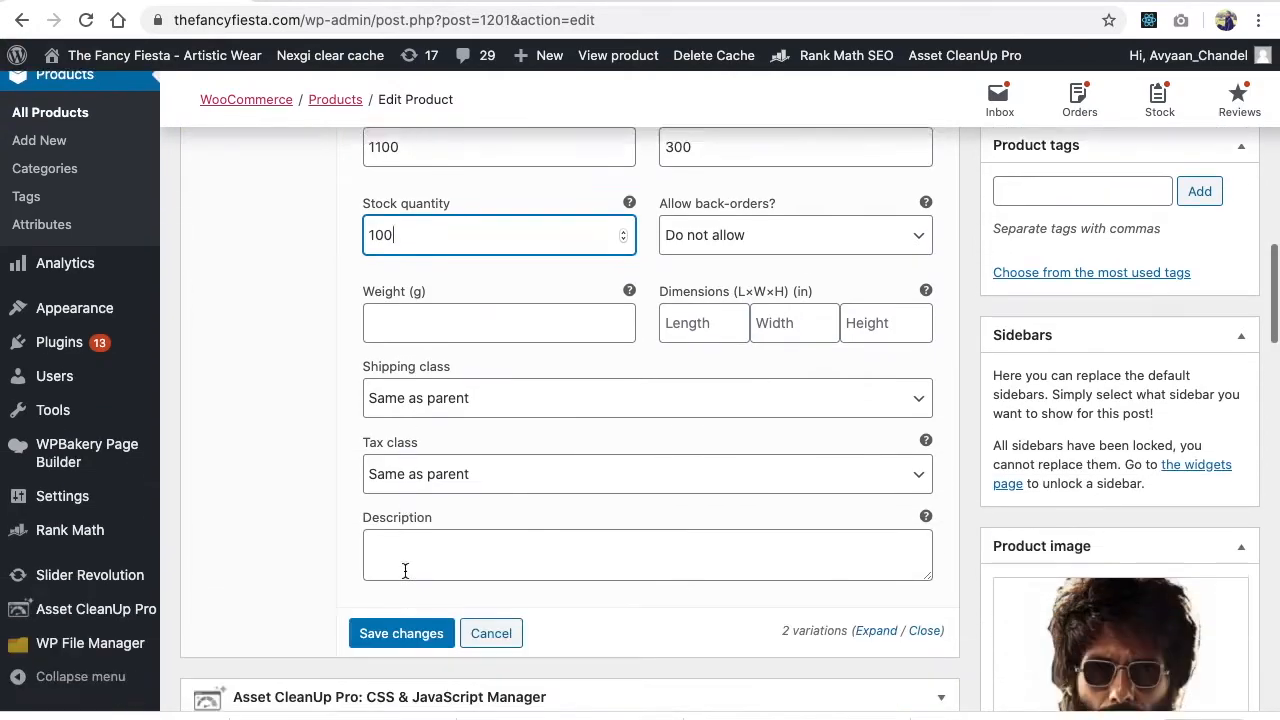
click(408, 580)
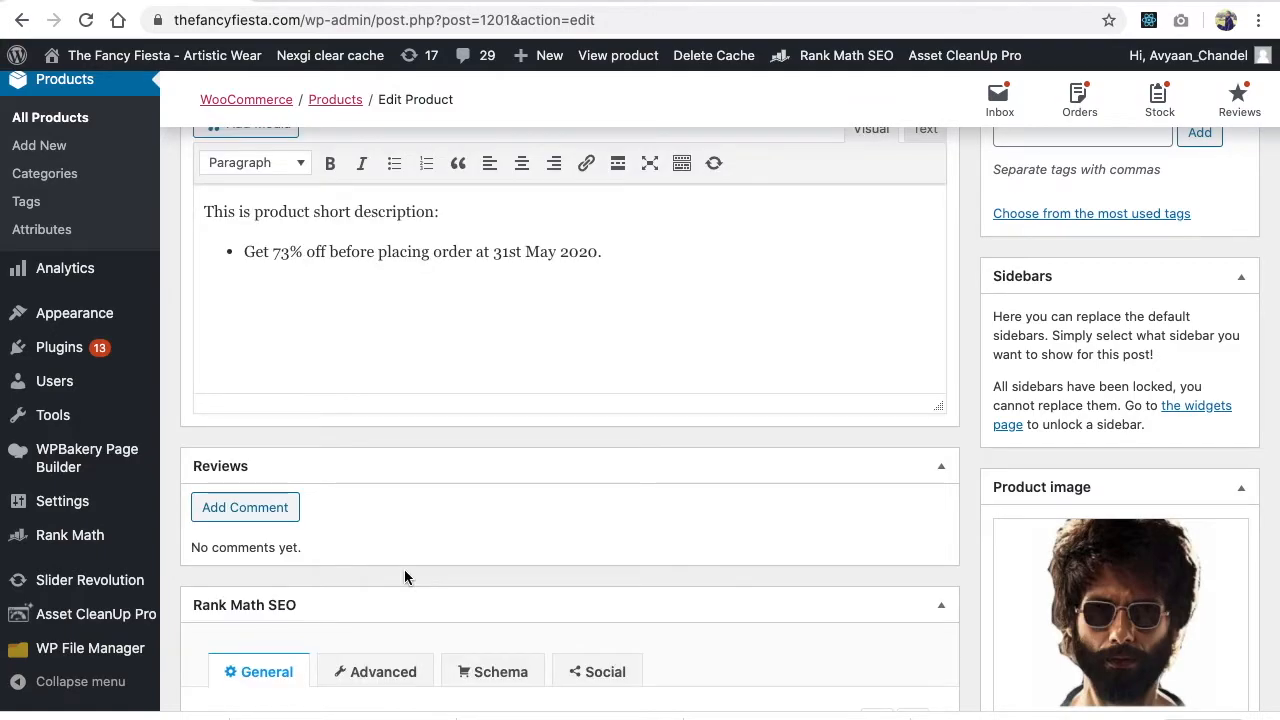
scroll(849, 434, up, 6)
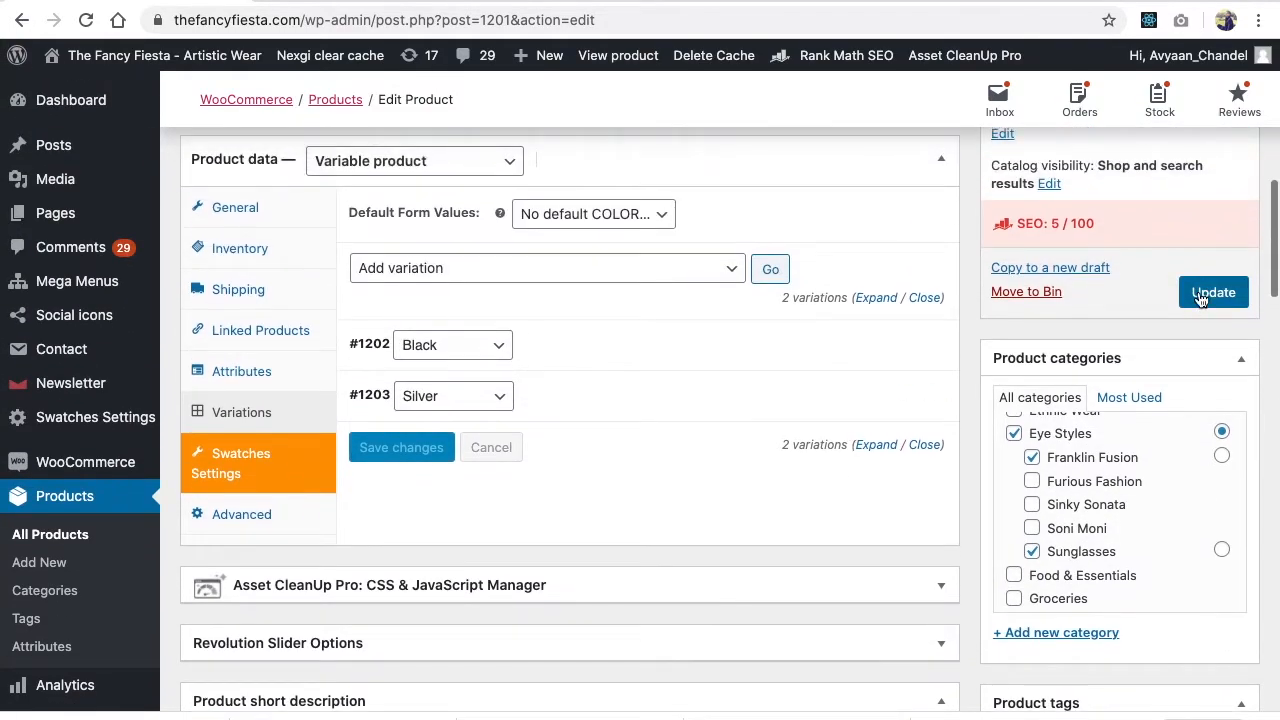
click(1210, 293)
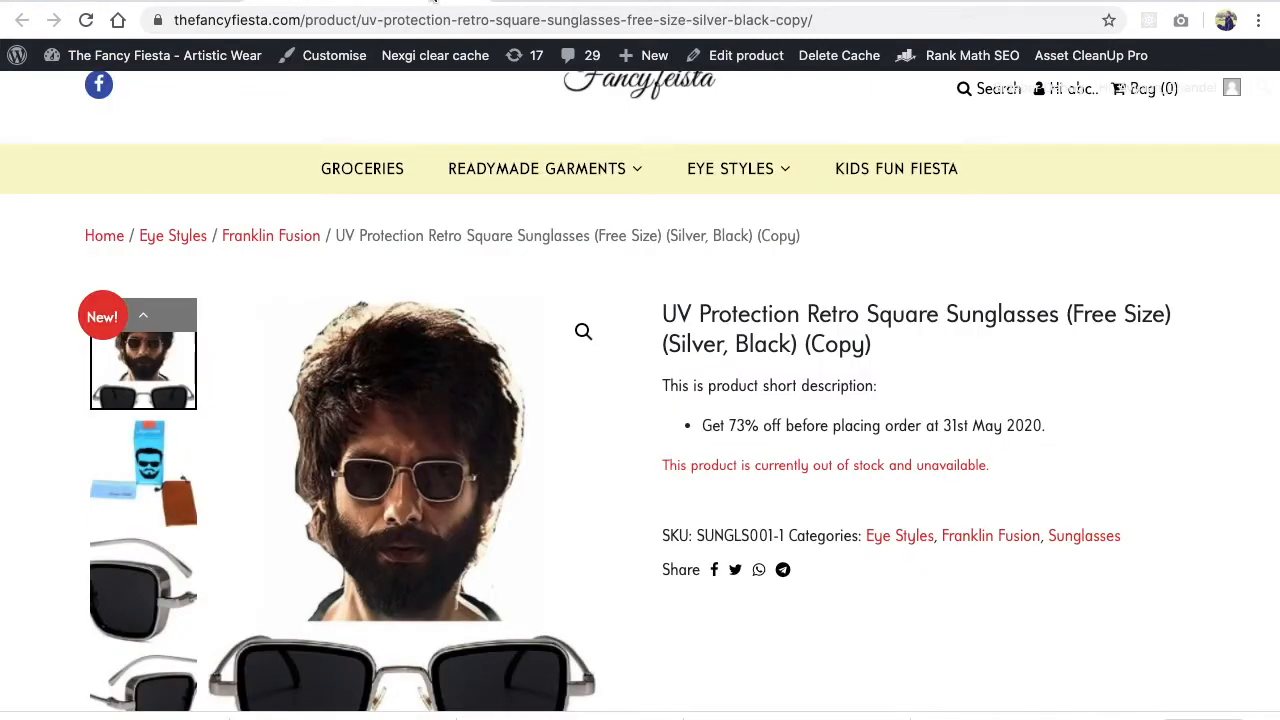
Reload the product's storefront page and check the price and stock for the Black and Silver color swatches
click(85, 20)
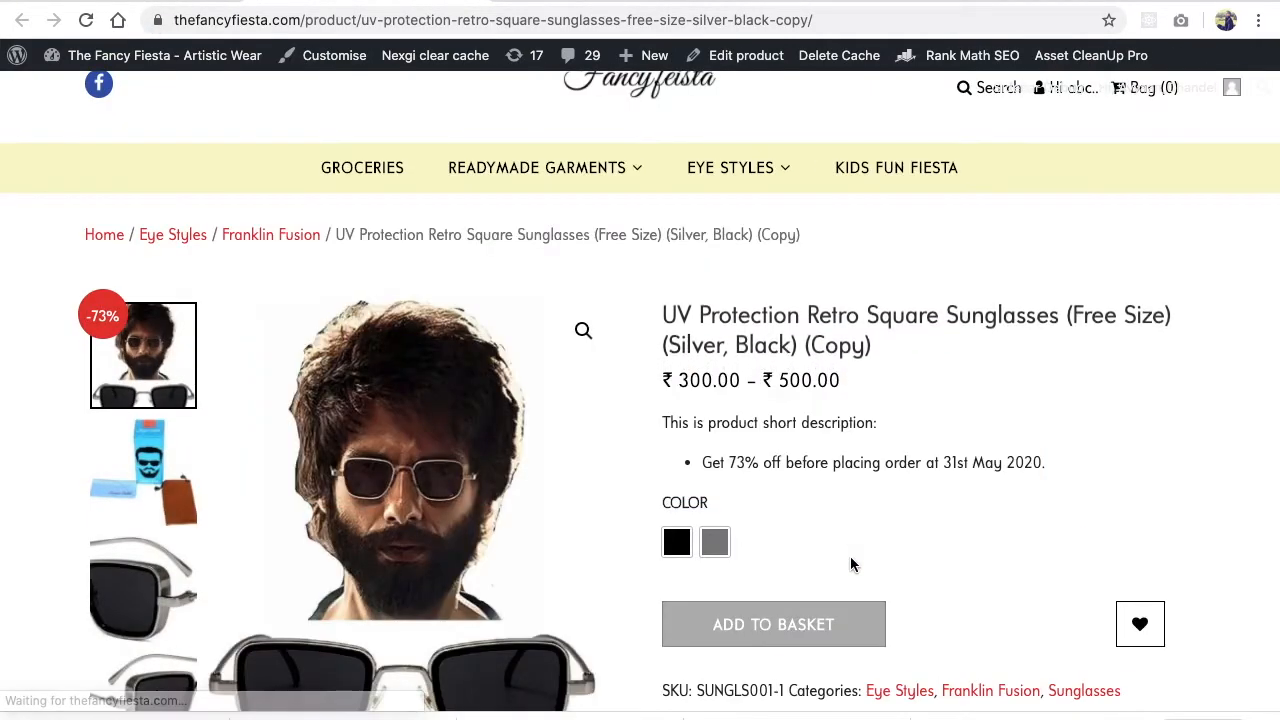
scroll(850, 556, down, 3)
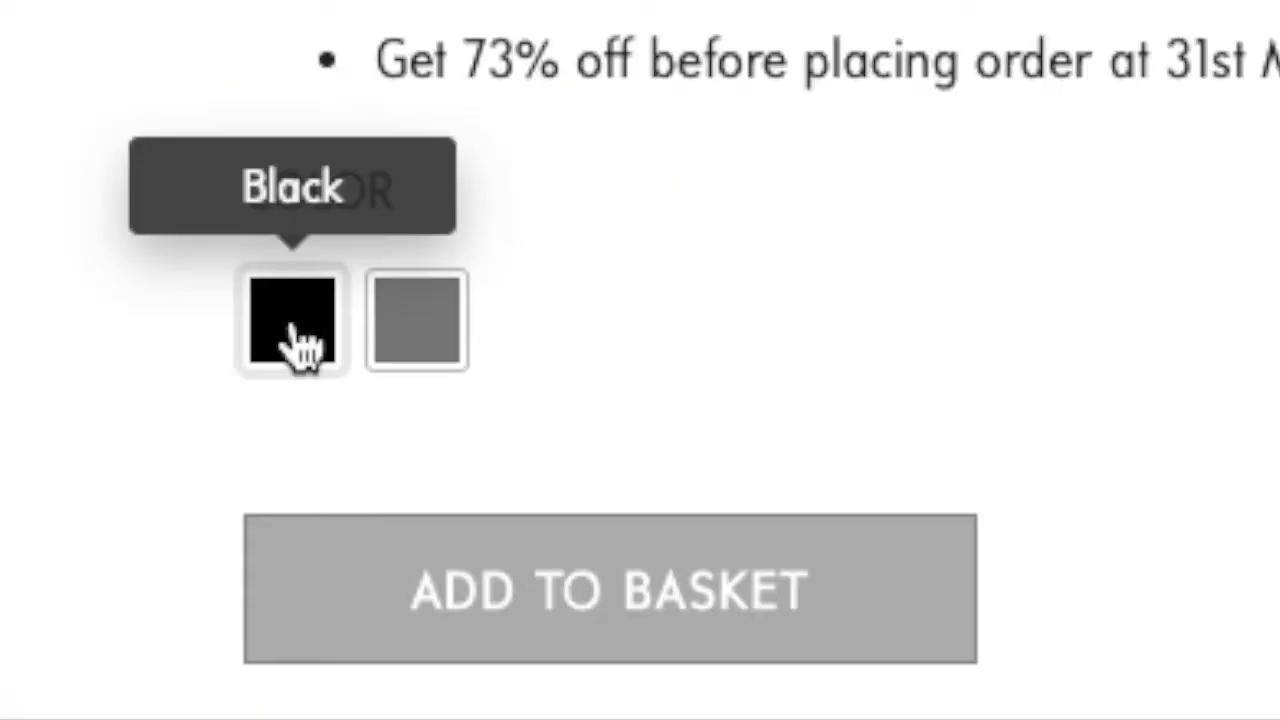
click(678, 354)
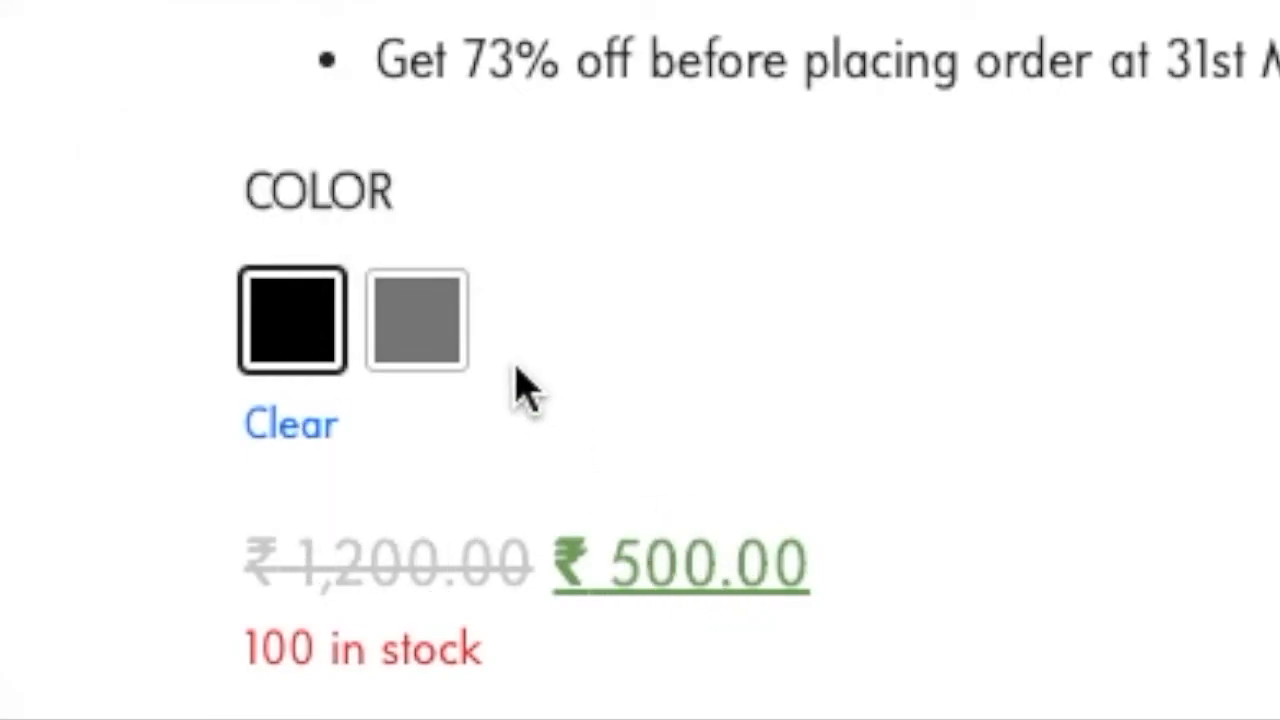
click(445, 342)
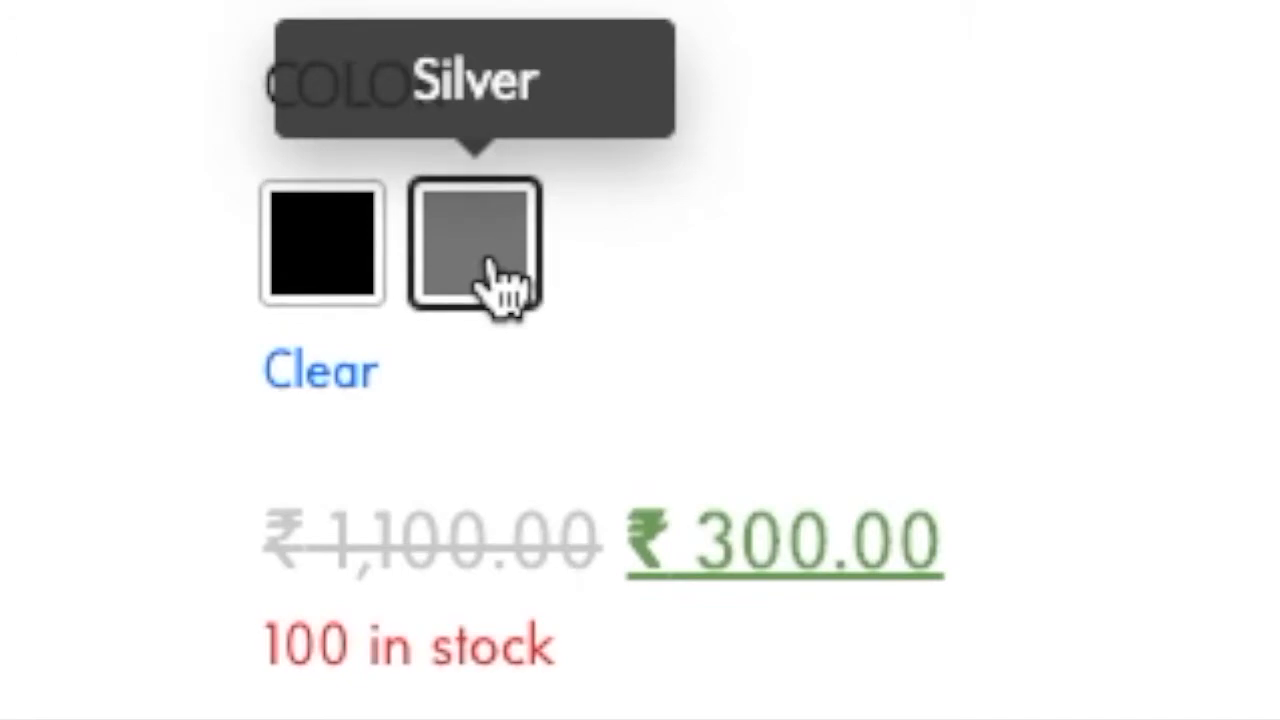